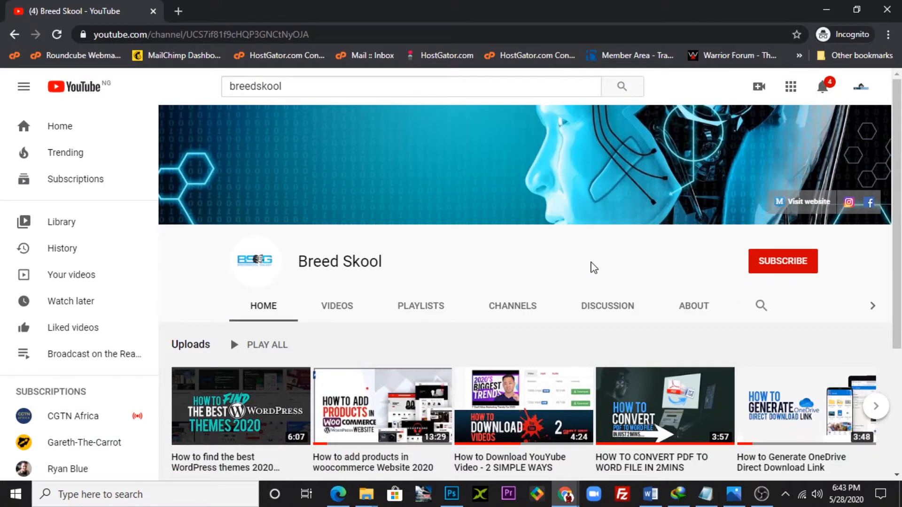
Subscribe to the Breed Skool channel and set its notification preference.
left_click(768, 268)
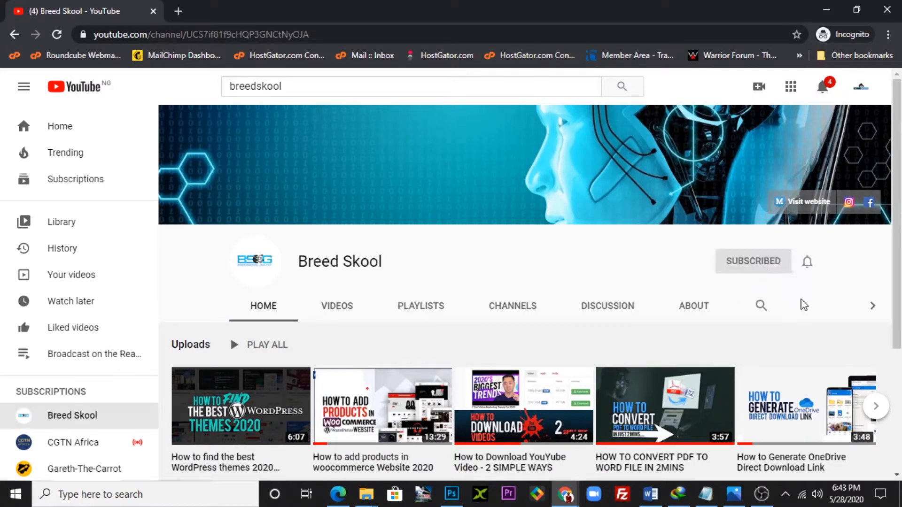
left_click(808, 272)
left_click(773, 291)
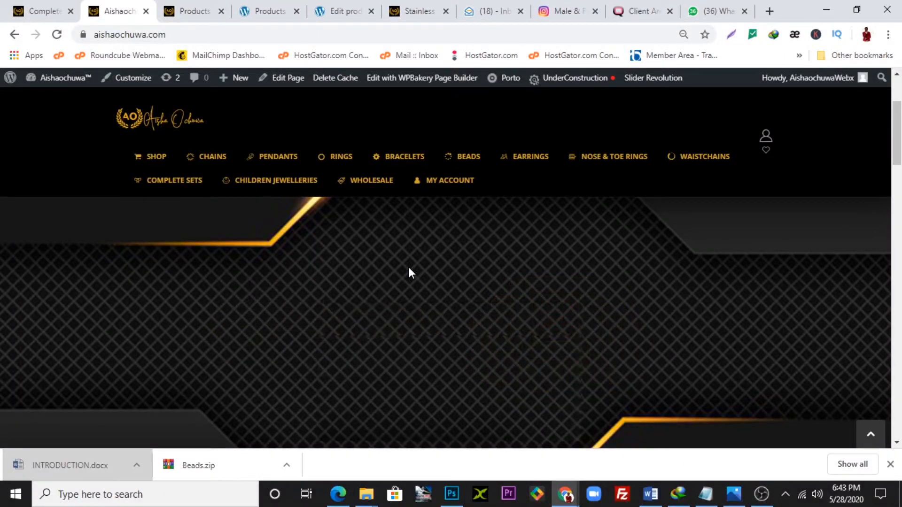
Look over the jewellery store's home page, from the banner and featured product categories to the product listings near the footer.
scroll(404, 254, "down", 8)
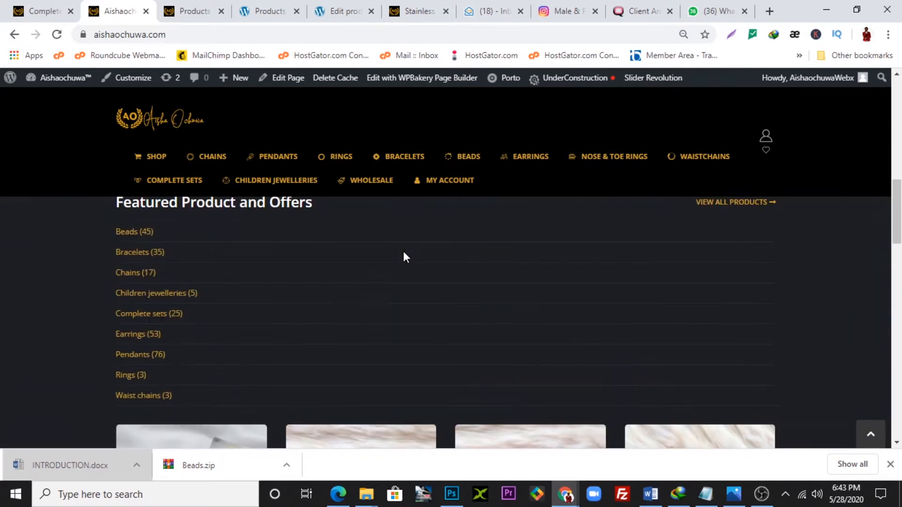
scroll(405, 256, "down", 10)
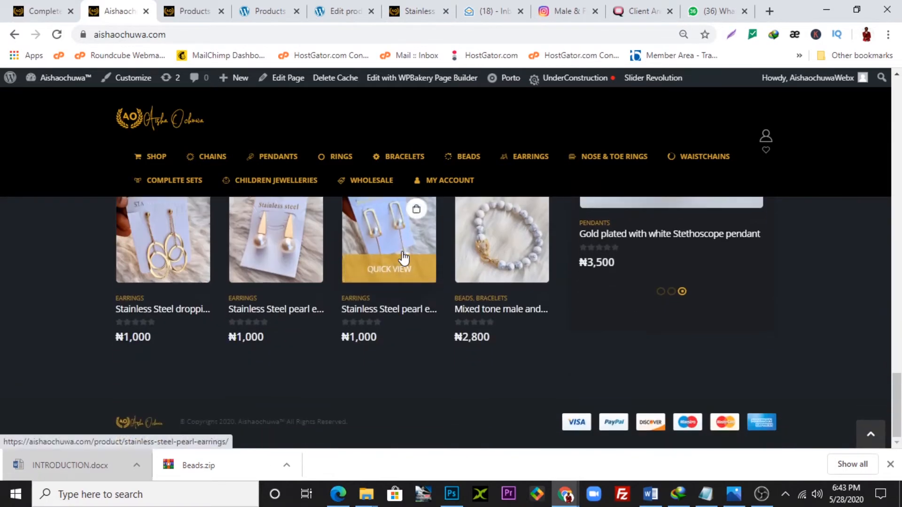
scroll(404, 258, "up", 10)
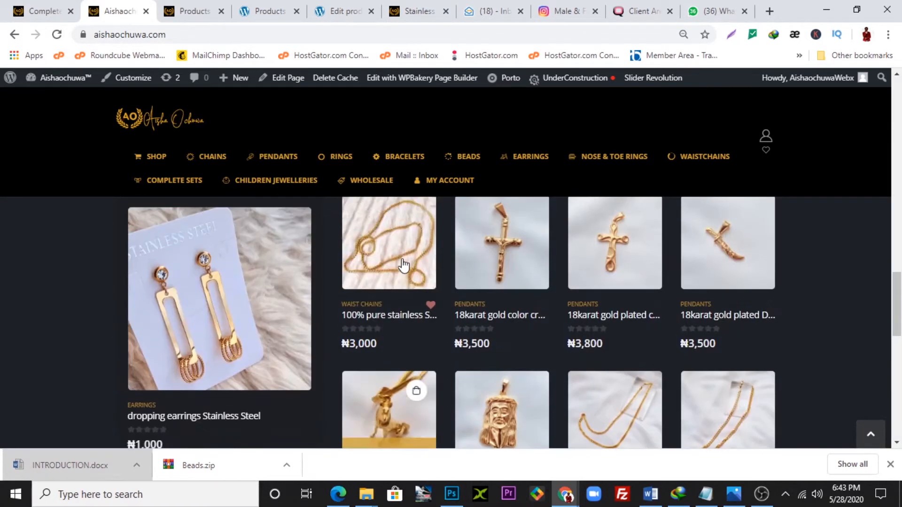
scroll(402, 263, "up", 9)
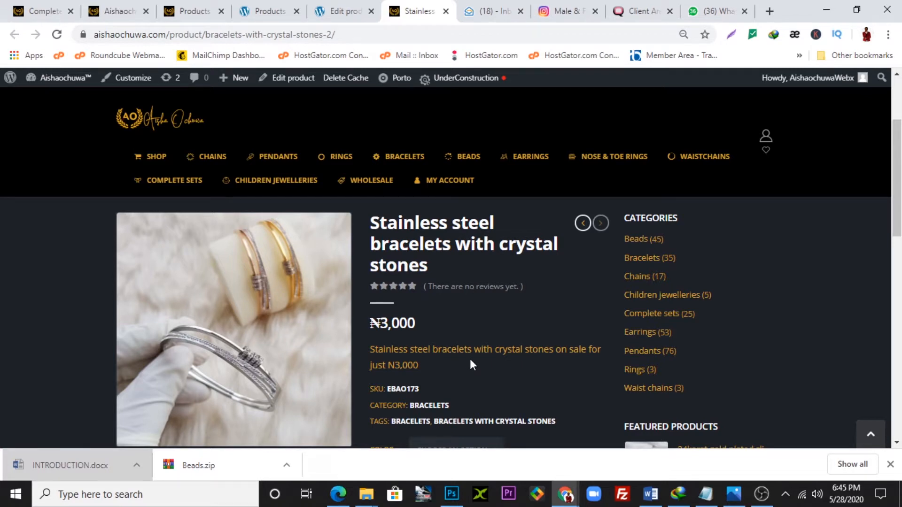
Examine the colour options on the crystal-stone bracelets product page and view the photo Gucci design bracelets.jpg.
scroll(470, 362, "down", 1)
left_click(481, 384)
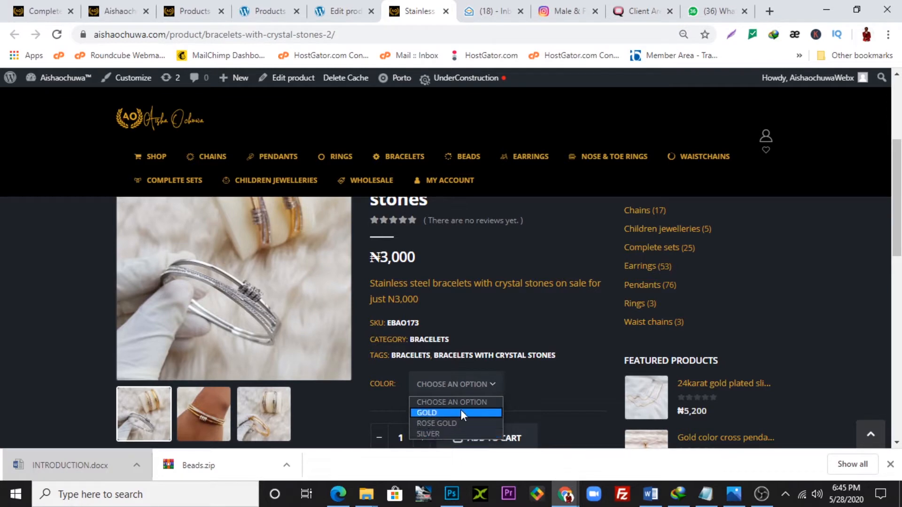
left_click(514, 320)
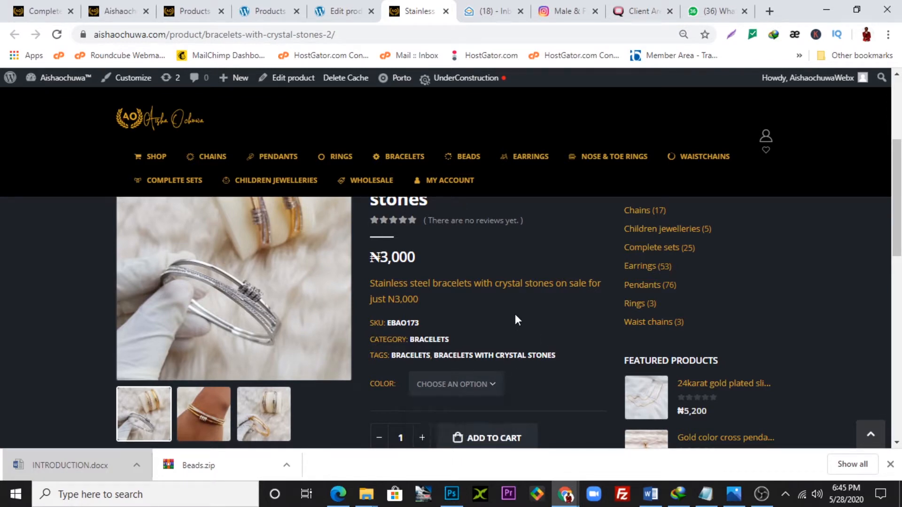
scroll(519, 317, "up", 1)
key("alt+Tab")
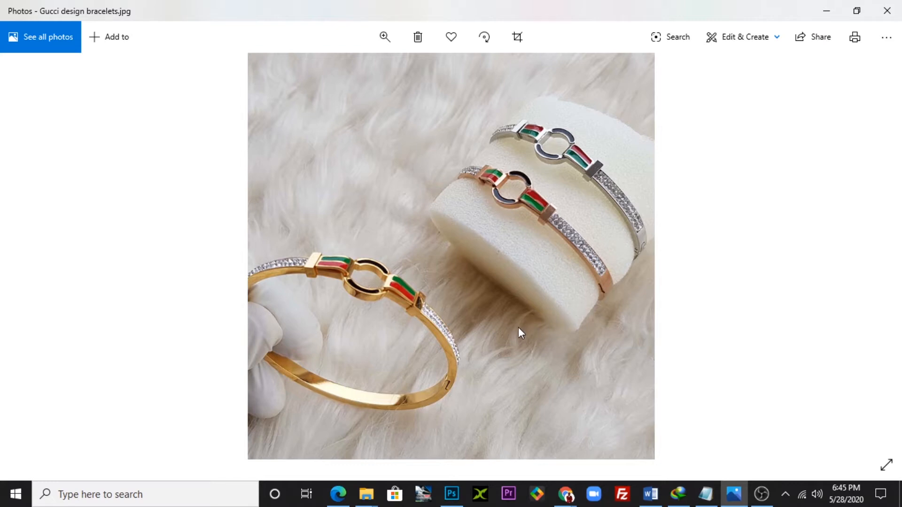
left_click(827, 11)
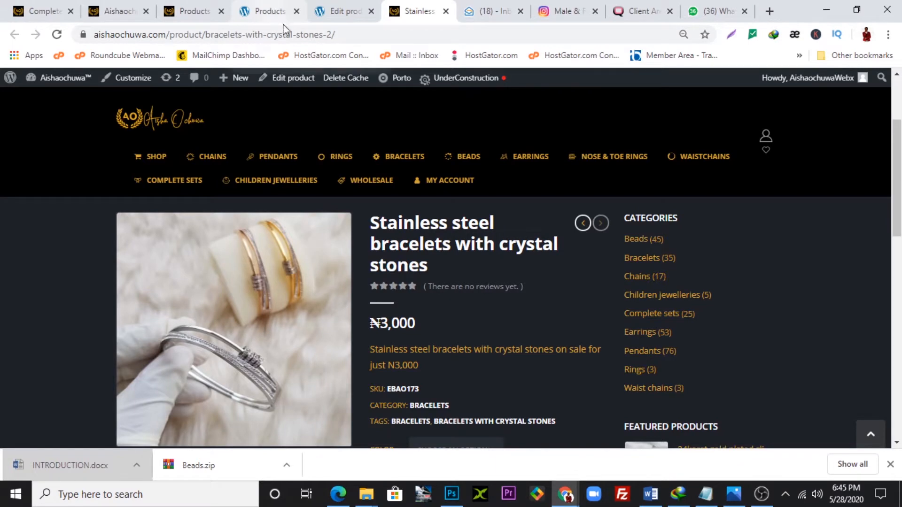
Open the store's WordPress dashboard at aishaochuwa.com/wp-admin.
left_click(118, 11)
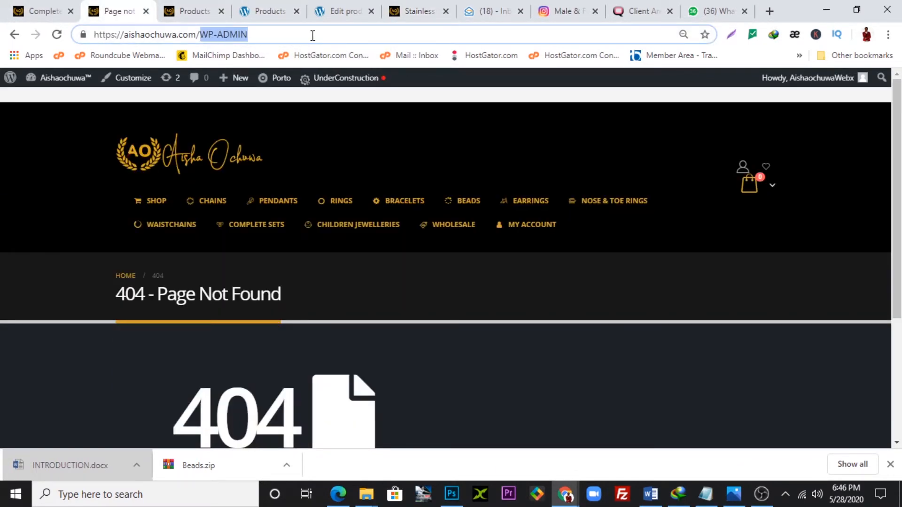
type("wp")
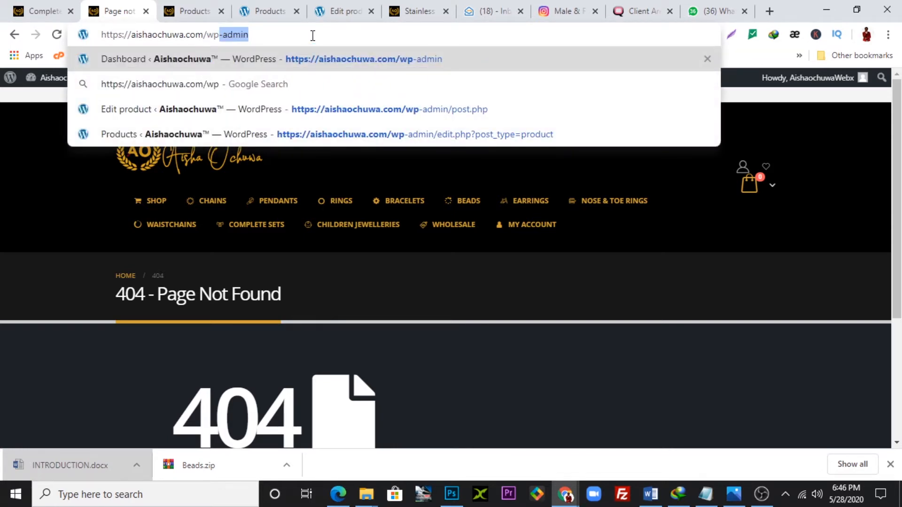
type("-admin")
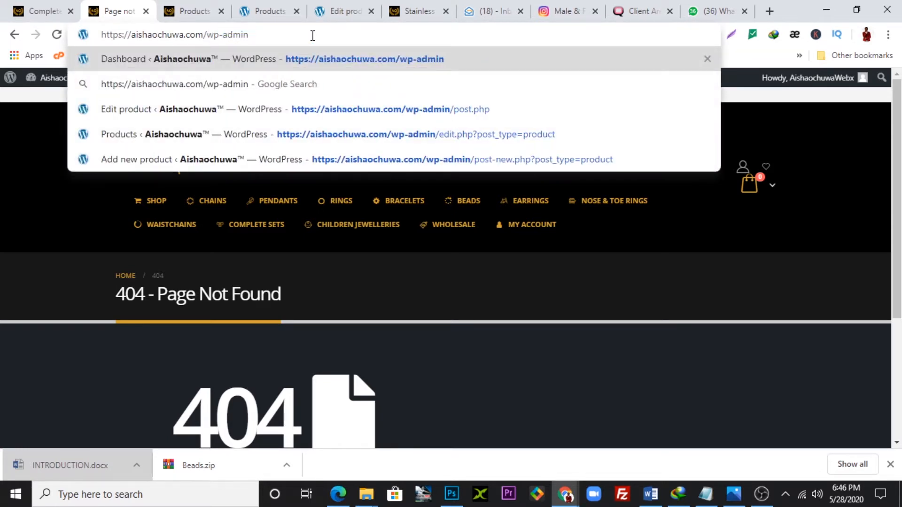
key("Return")
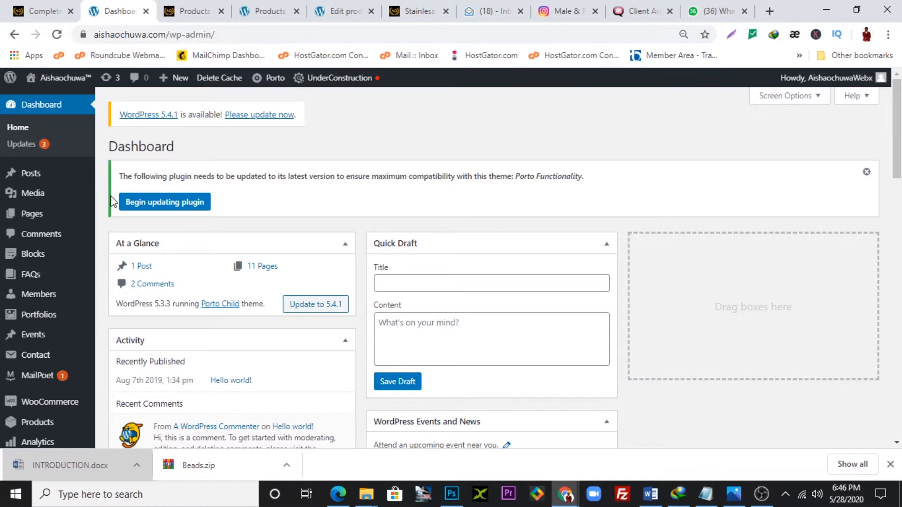
Start adding a new product to the WooCommerce store.
scroll(87, 273, "down", 3)
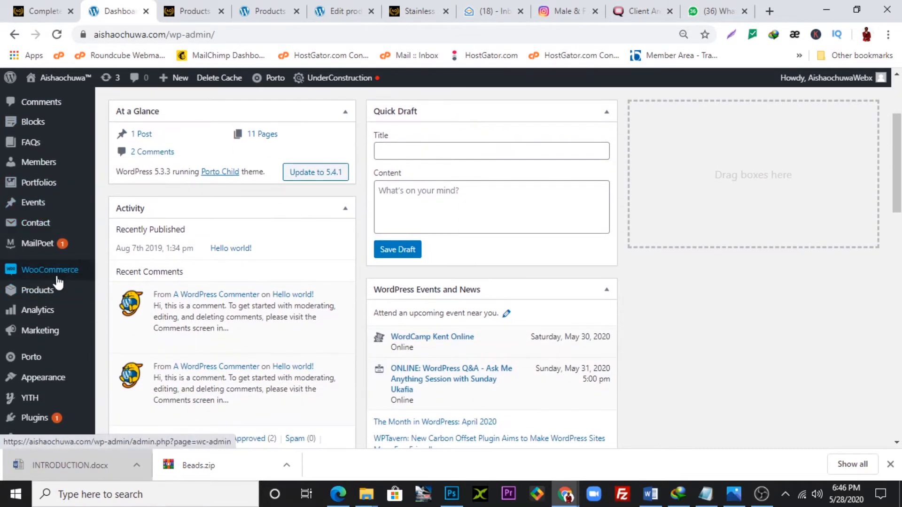
mouse_move(51, 292)
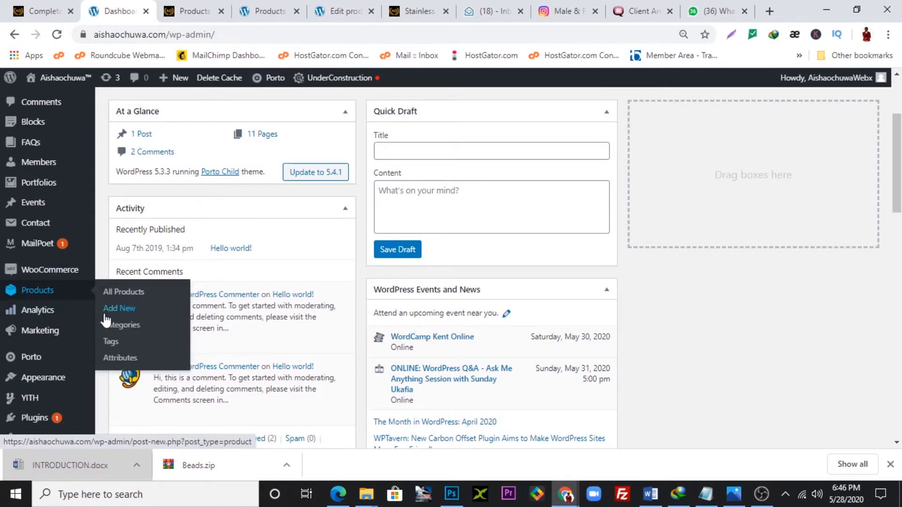
left_click(124, 314)
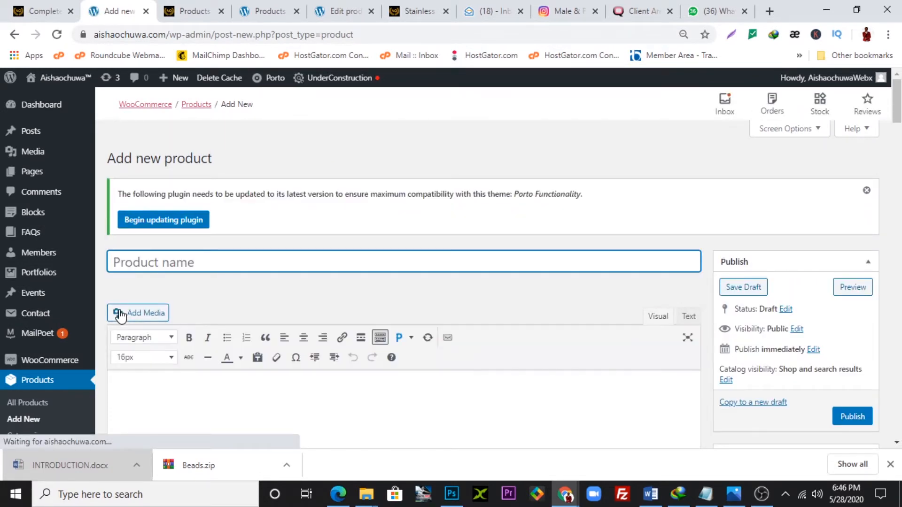
Copy the Gucci bracelet's title, features and price from the Notepad notes into the new product's main description.
left_click(705, 495)
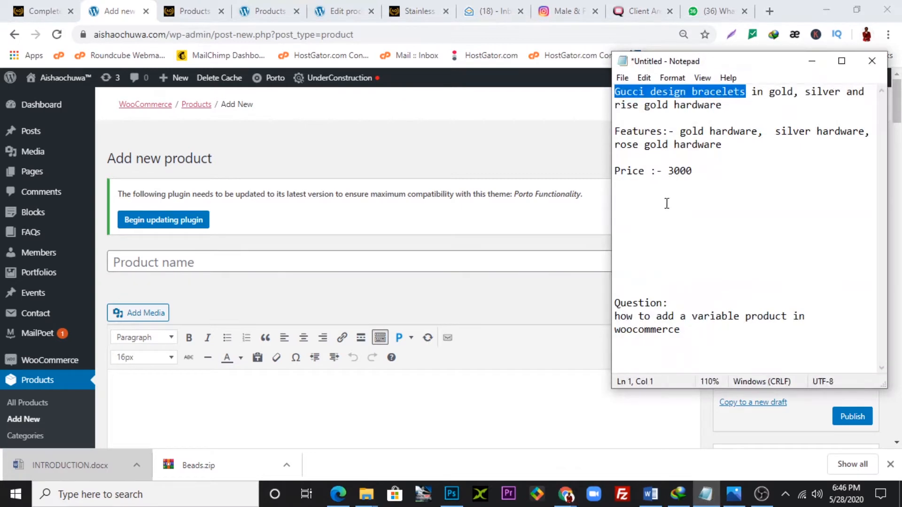
left_click_drag(617, 184, 603, 89)
key("ctrl+c")
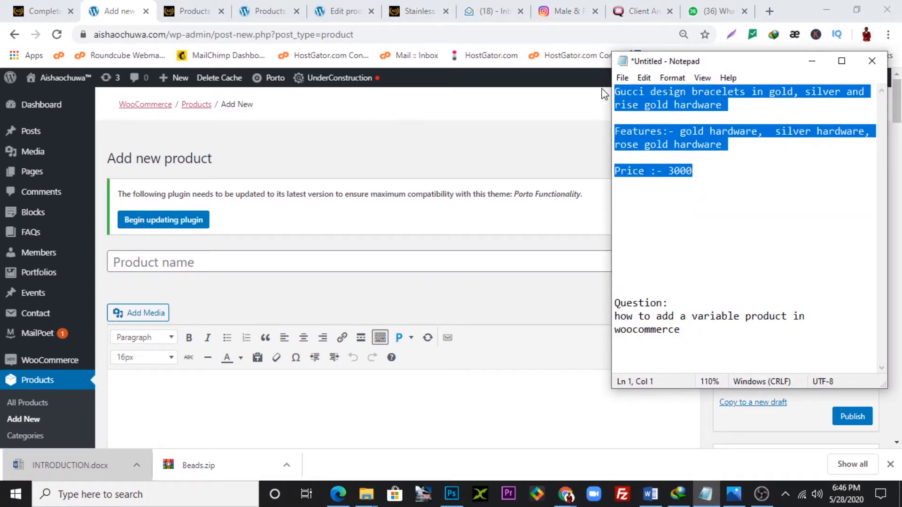
scroll(228, 422, "down", 3)
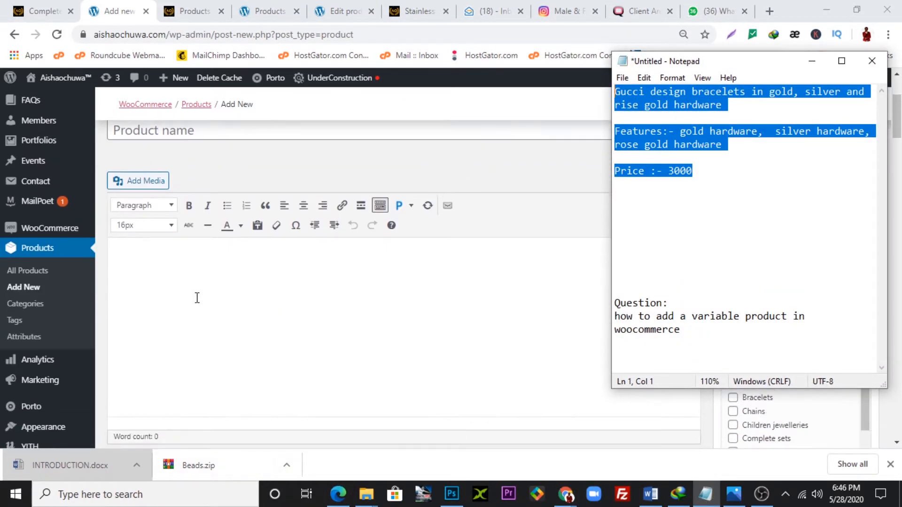
left_click(195, 287)
key("ctrl+v")
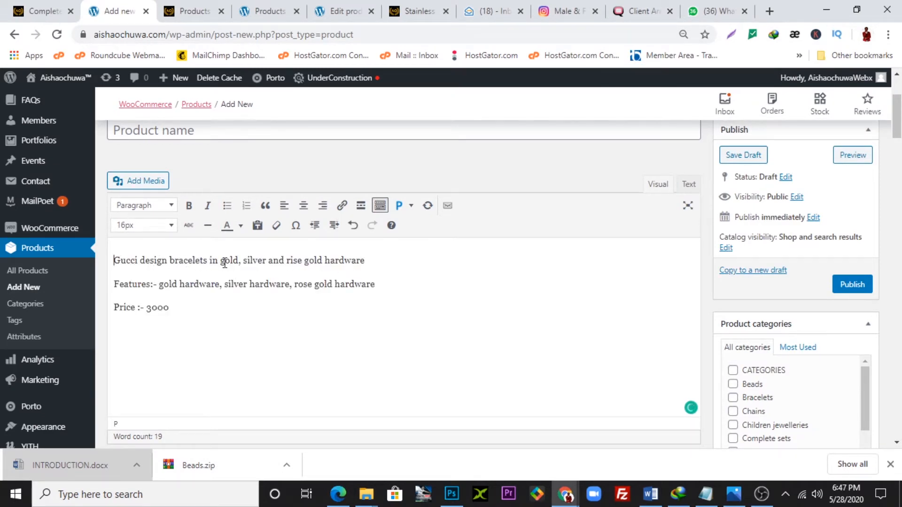
Copy the description's first line into the product name, correcting "rise" to "rose" in both places.
left_click_drag(117, 260, 207, 260)
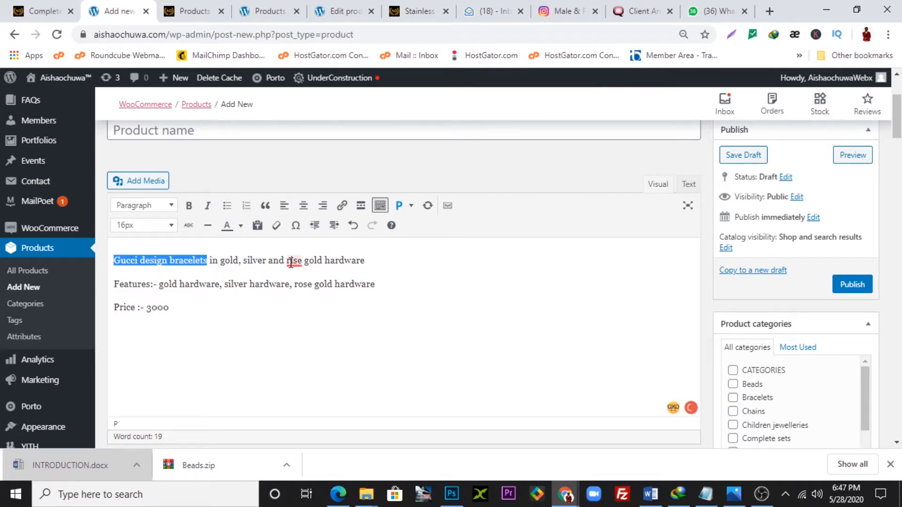
left_click_drag(365, 260, 116, 265)
key("ctrl+c")
scroll(267, 332, "up", 3)
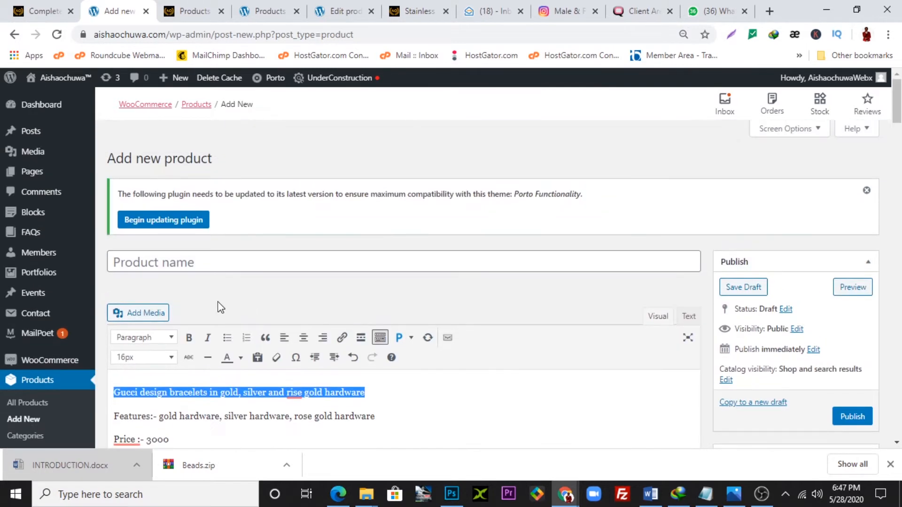
left_click(188, 263)
key("ctrl+v")
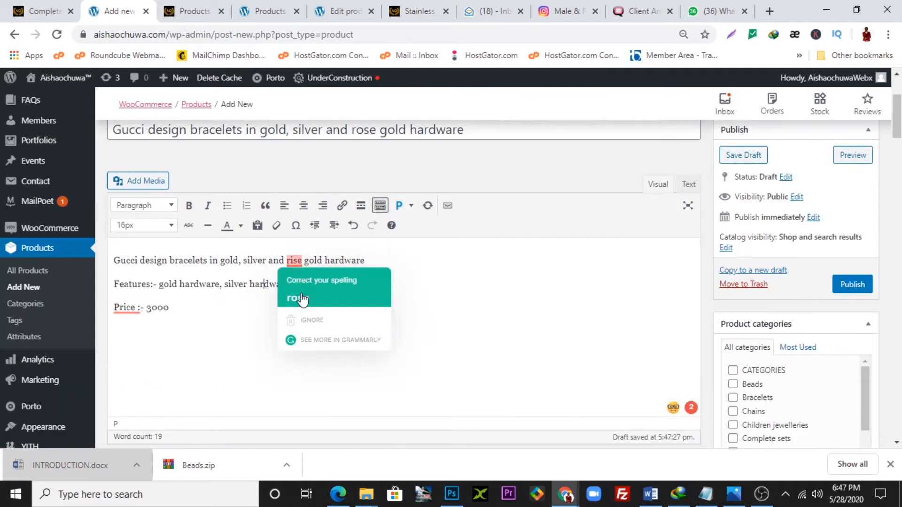
left_click(302, 299)
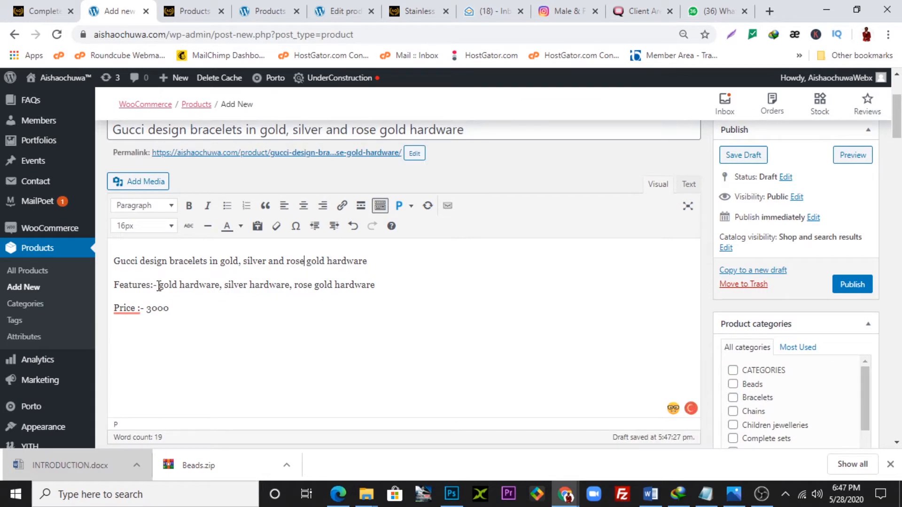
Make the "Features:-" and "Price:-" labels bold in the description and write the price as N3,000.
left_click_drag(159, 285, 96, 285)
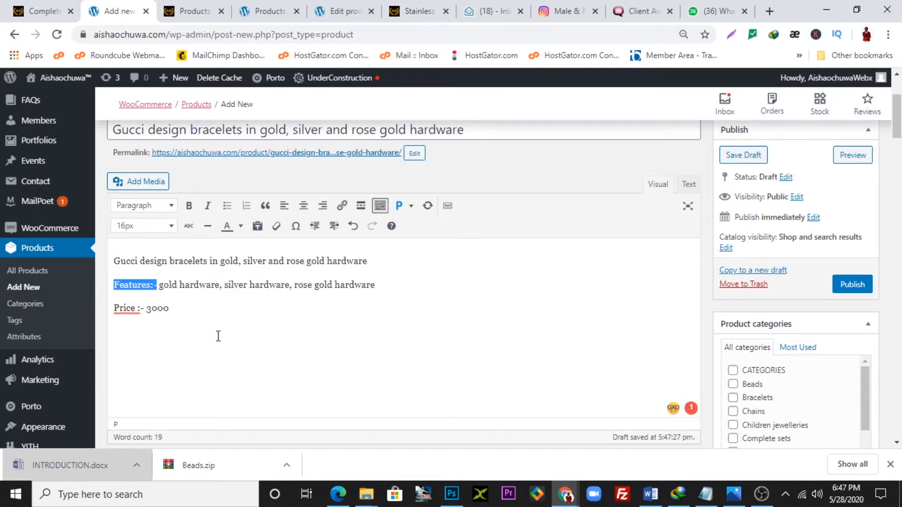
key("ctrl+b")
left_click(141, 308)
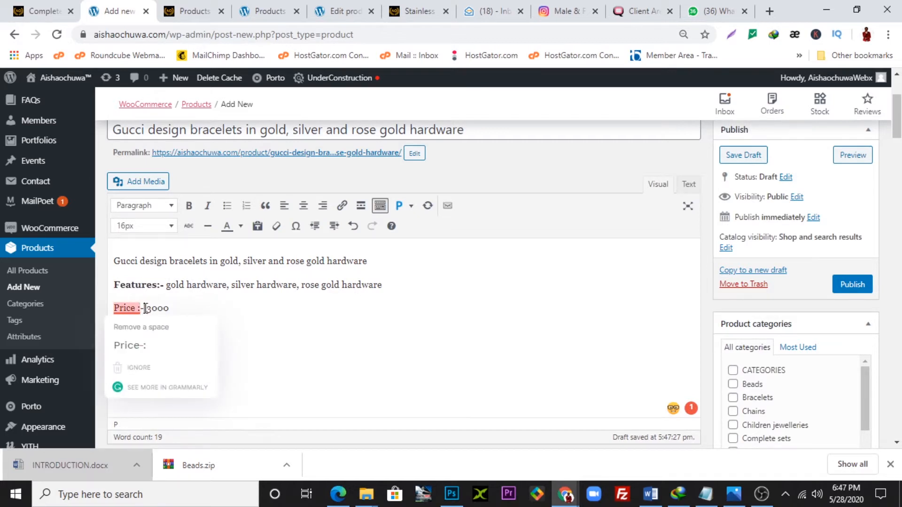
left_click_drag(145, 309, 99, 308)
key("ctrl+b")
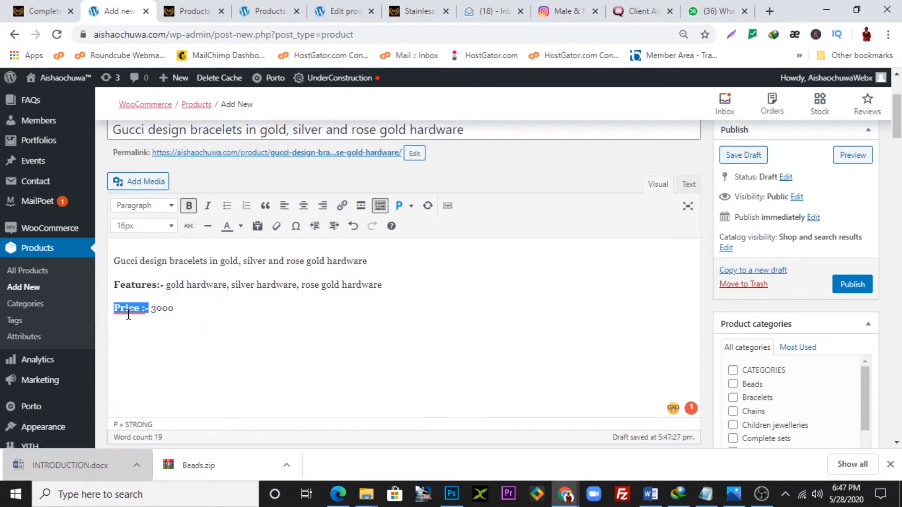
left_click(127, 308)
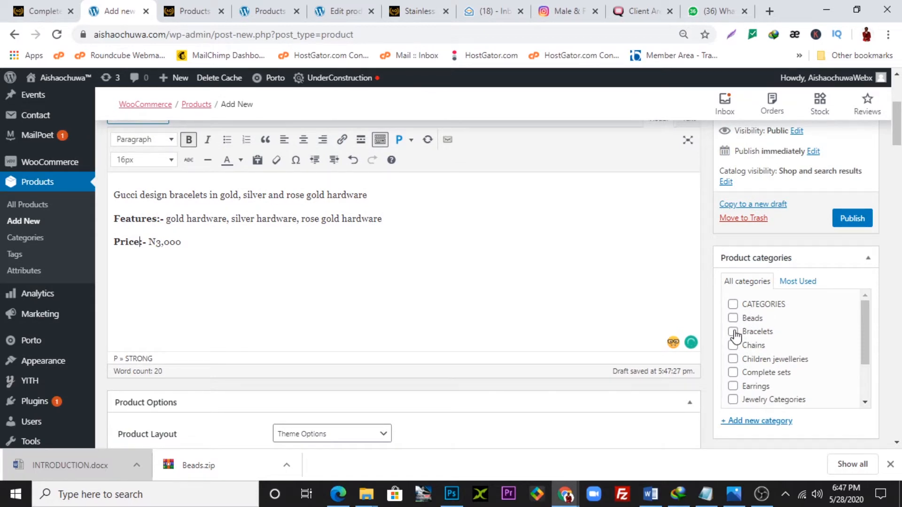
Assign the product to the Bracelets category and set its product type to Variable product.
left_click(734, 333)
scroll(489, 304, "down", 1)
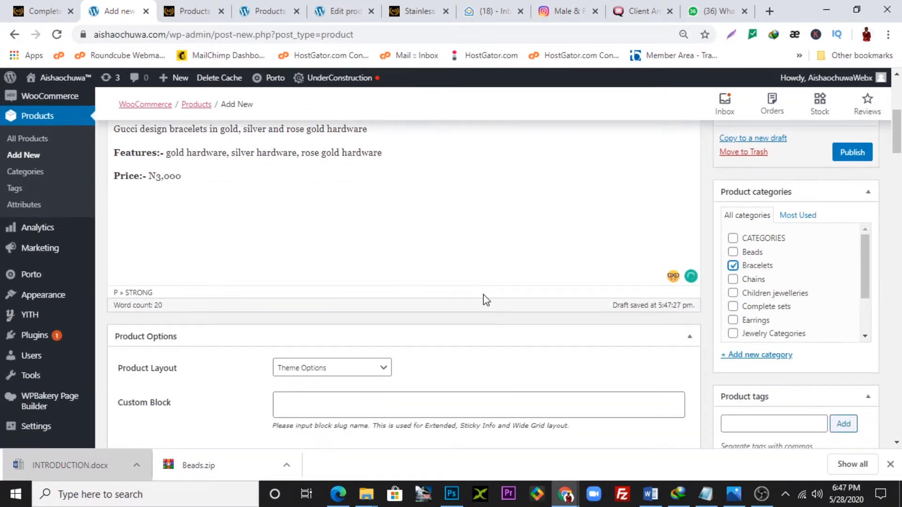
scroll(489, 301, "down", 5)
scroll(488, 295, "down", 10)
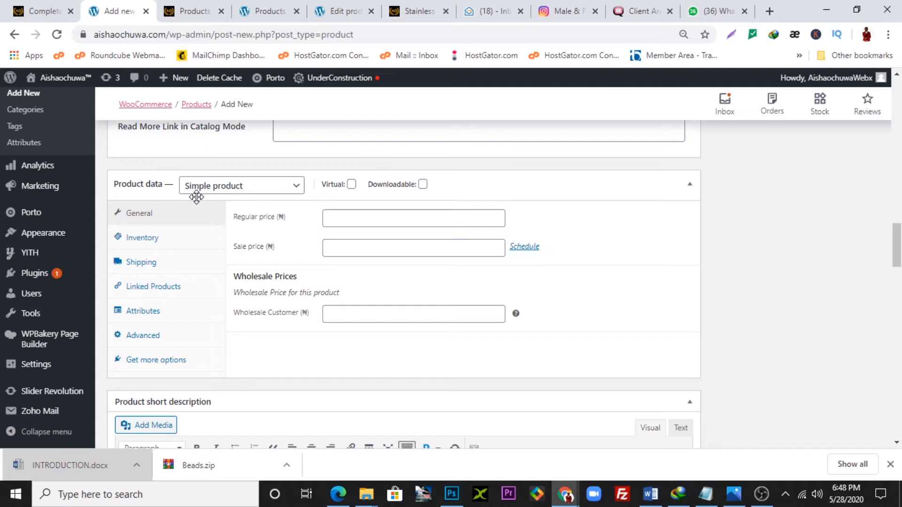
left_click(250, 191)
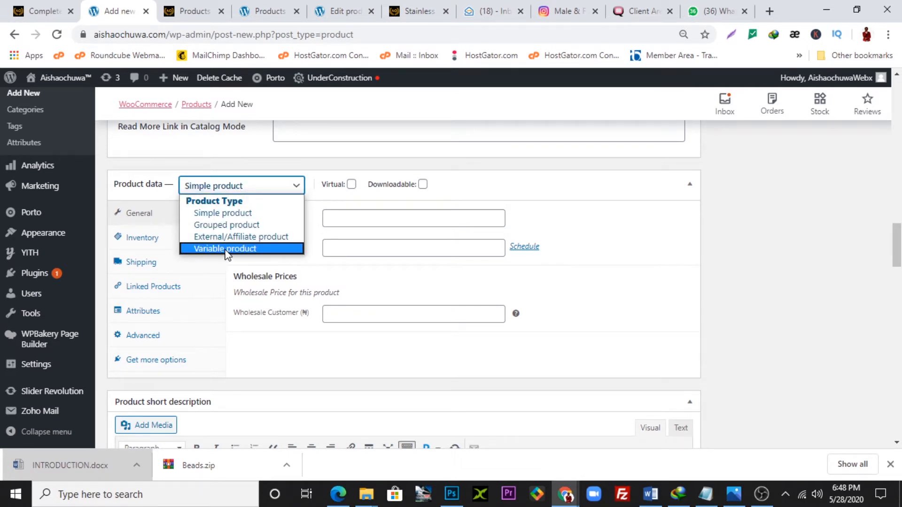
left_click(226, 248)
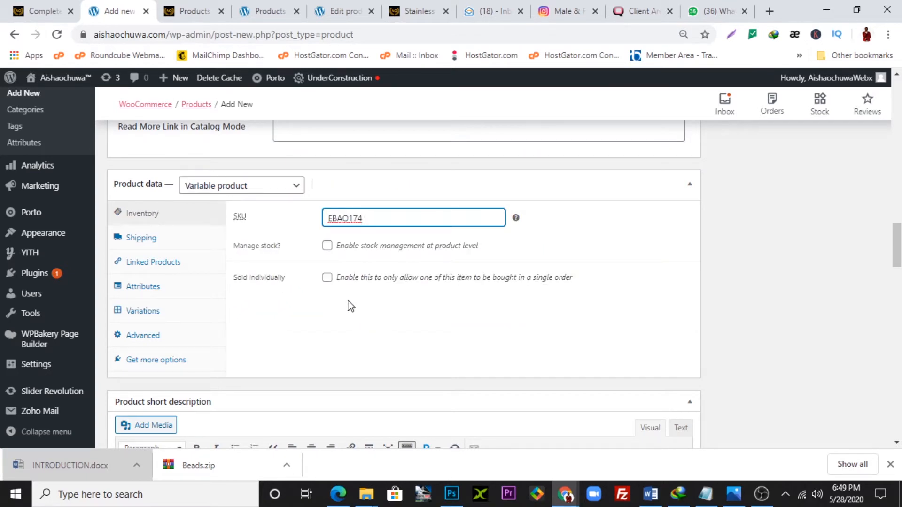
Enable stock management at product level and set the stock quantity to 90.
left_click(327, 246)
left_click(315, 275)
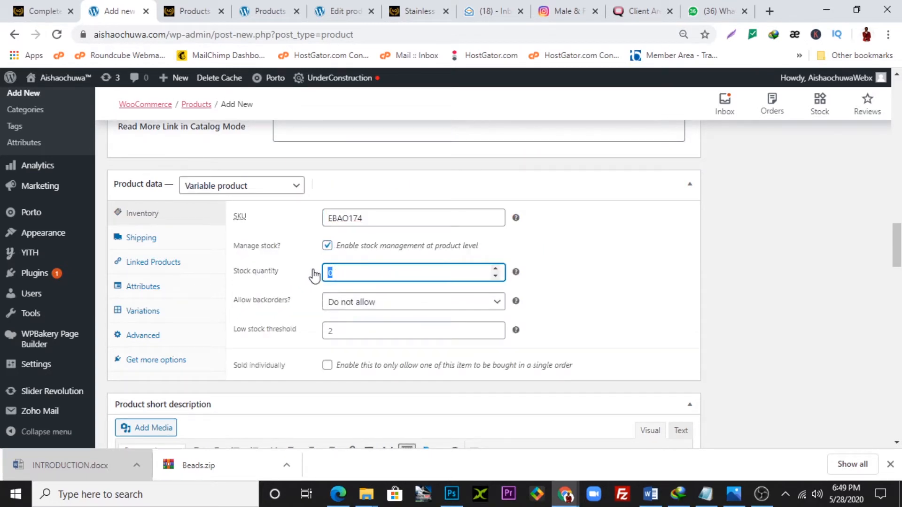
type("90")
scroll(637, 284, "down", 1)
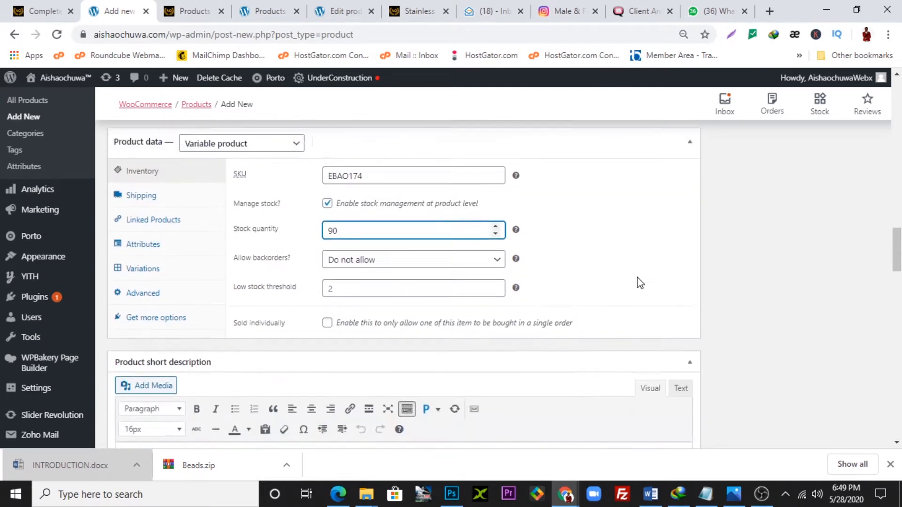
Open the Attributes settings in the product data.
scroll(630, 286, "up", 2)
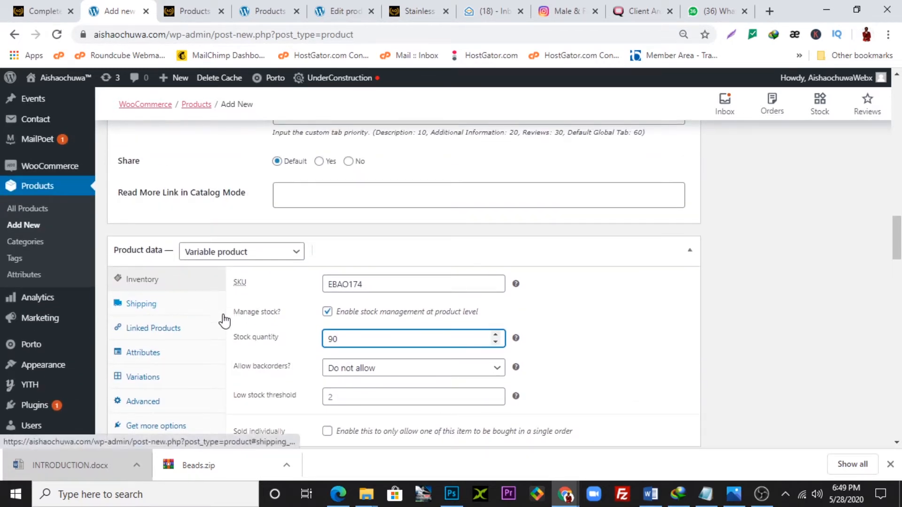
scroll(217, 318, "down", 1)
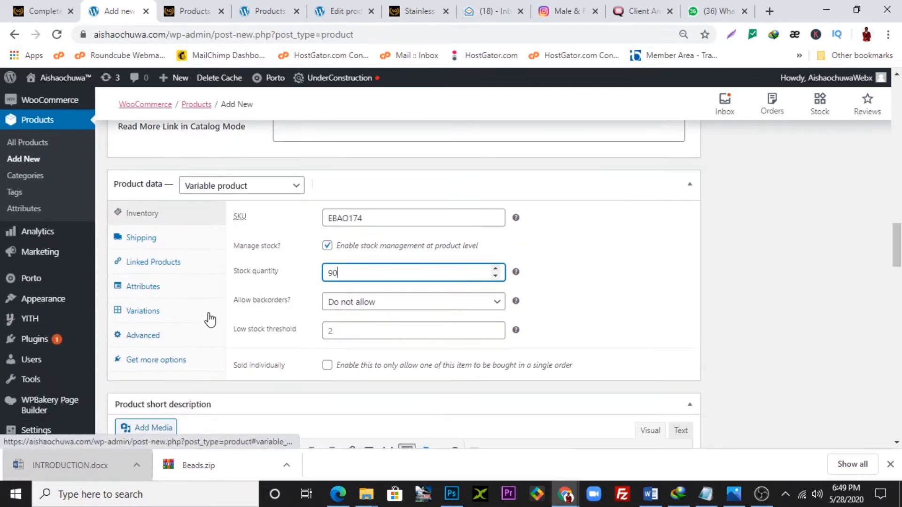
left_click(177, 291)
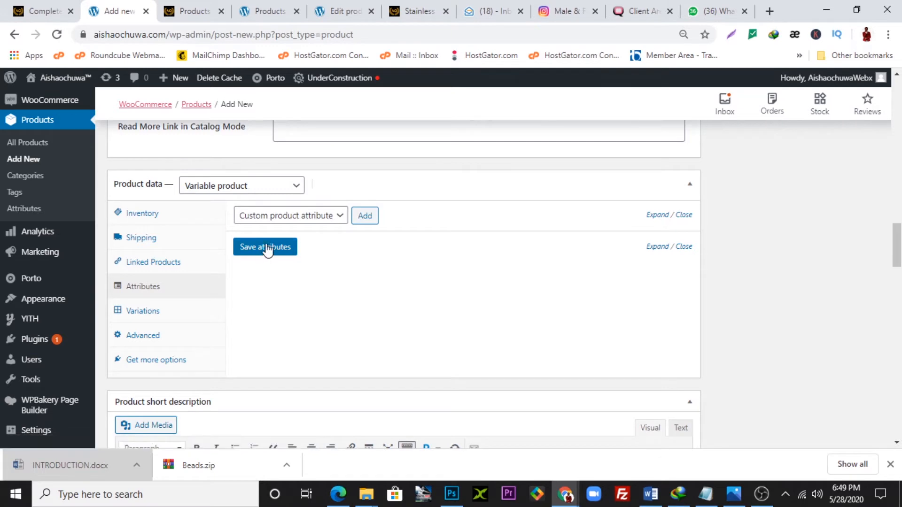
left_click(334, 221)
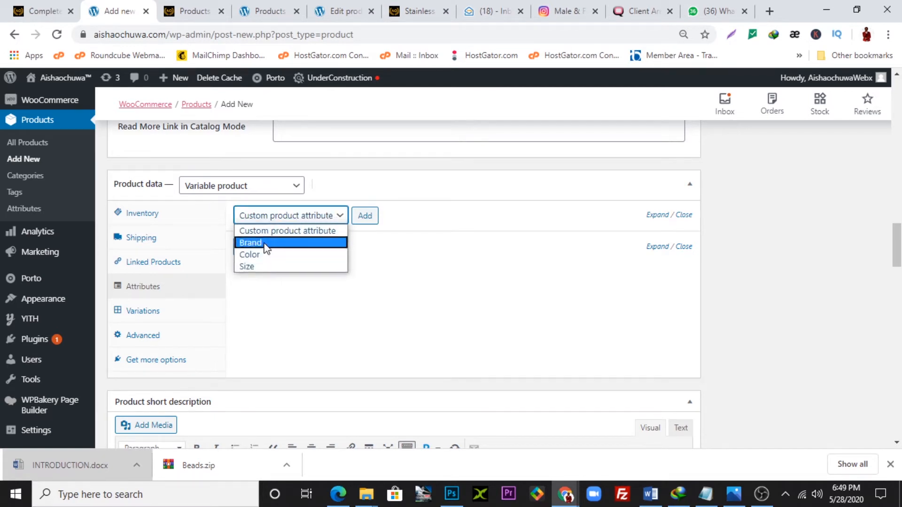
left_click(384, 269)
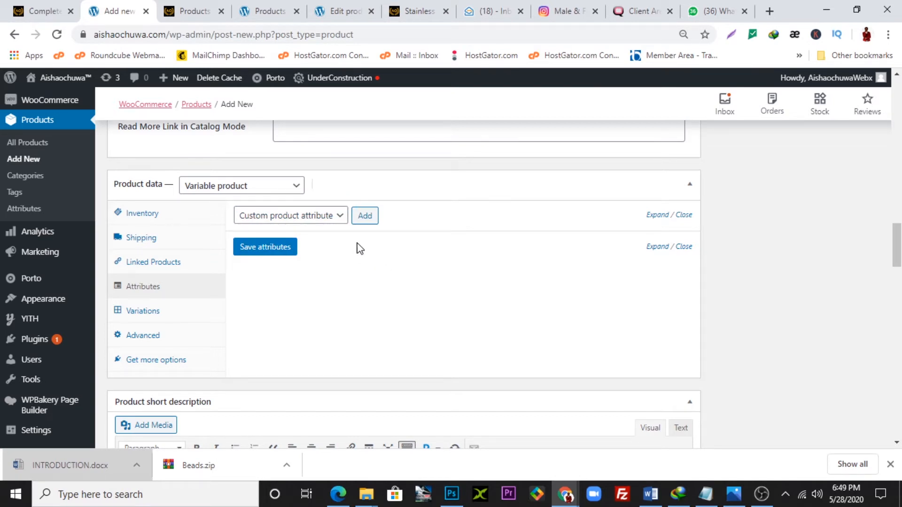
left_click(366, 218)
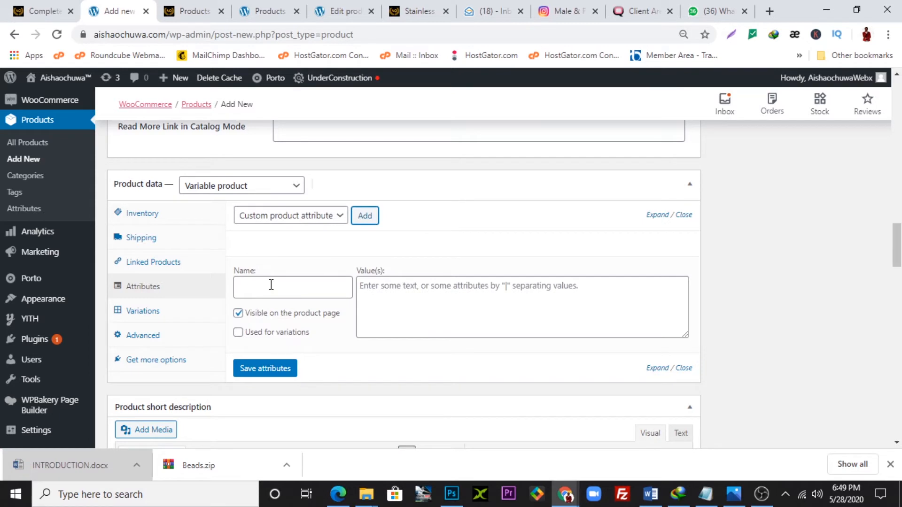
left_click(271, 284)
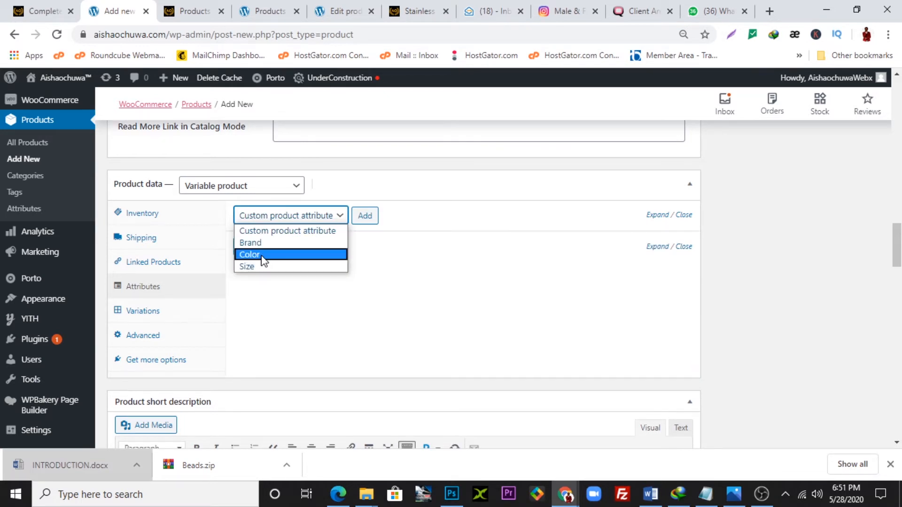
Add the Color attribute to the product and enable it for use in variations.
left_click(261, 255)
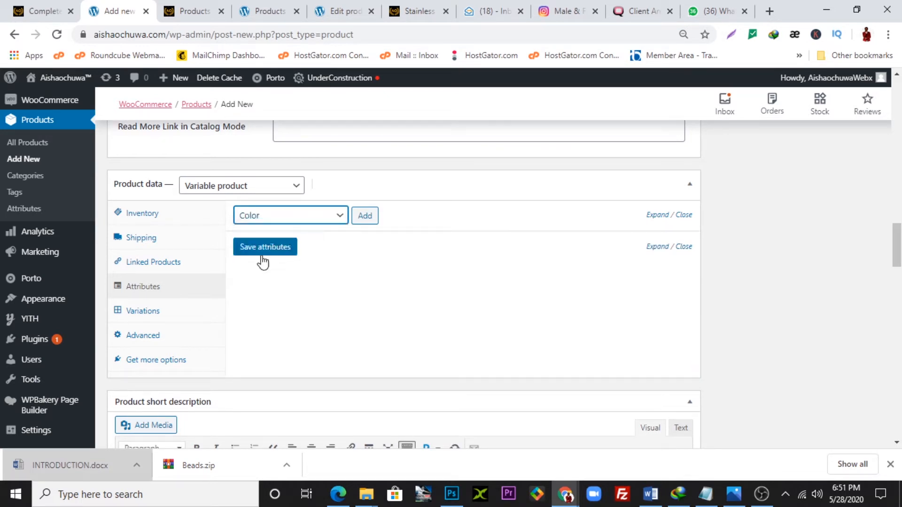
left_click(365, 217)
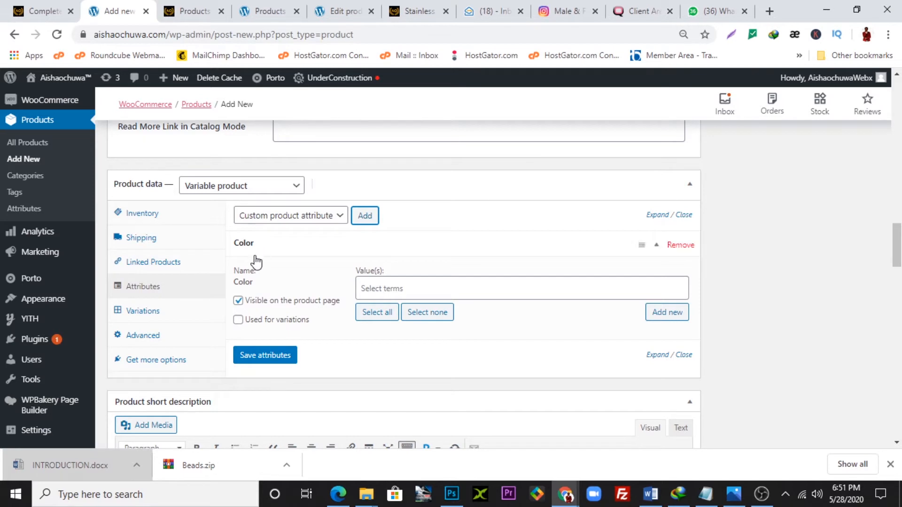
left_click(238, 321)
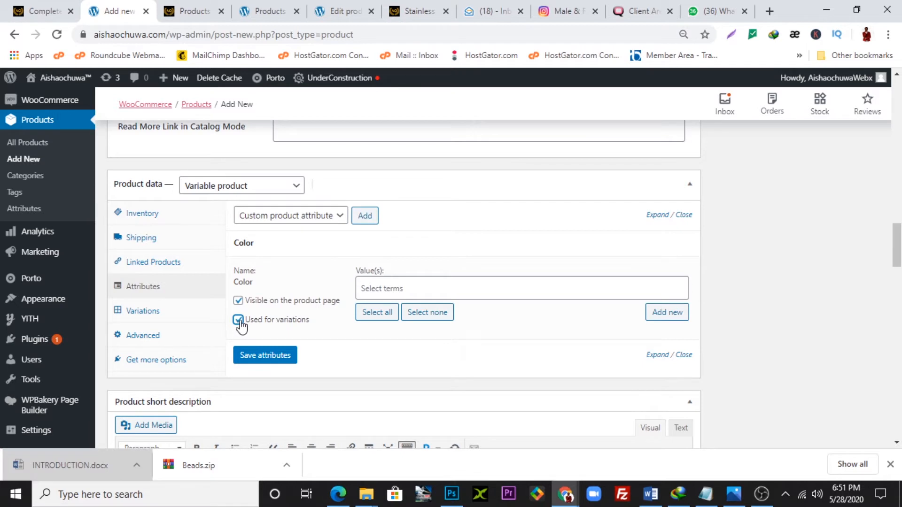
Create a new Color term named Purple and remove it from this product's attribute values.
left_click(381, 289)
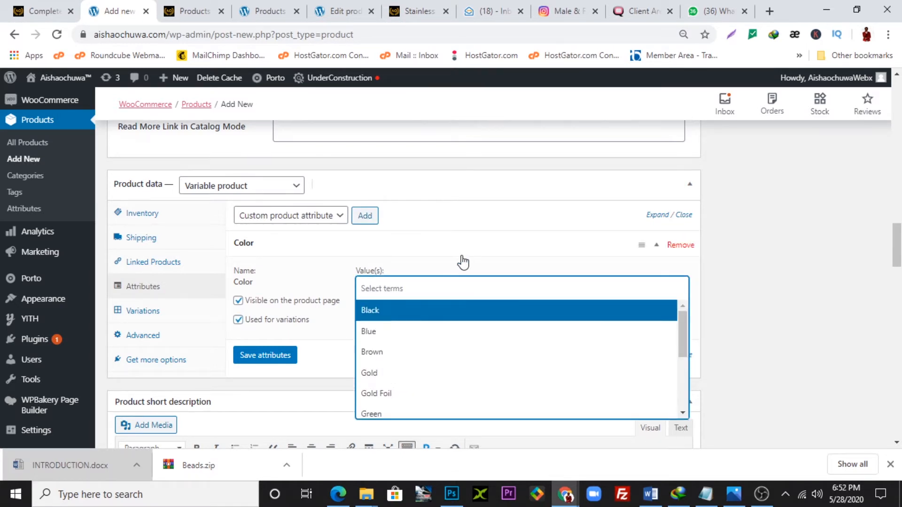
left_click(377, 287)
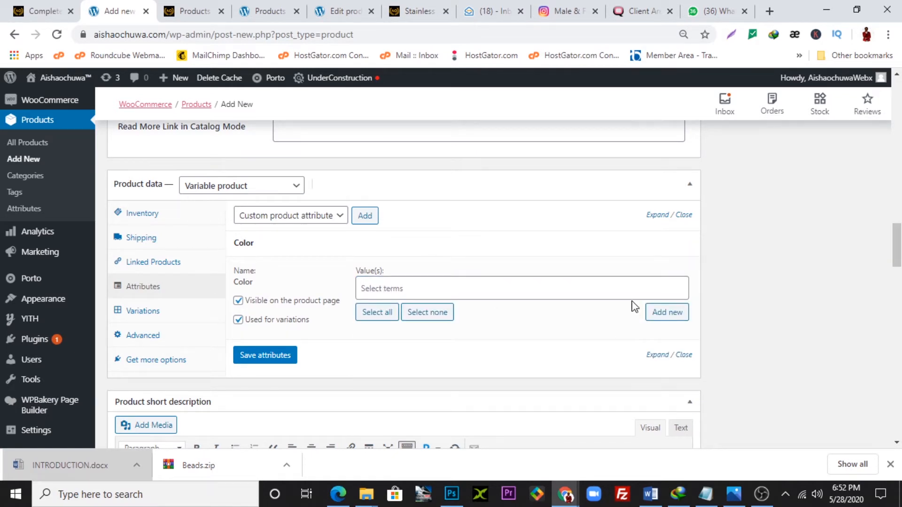
left_click(670, 316)
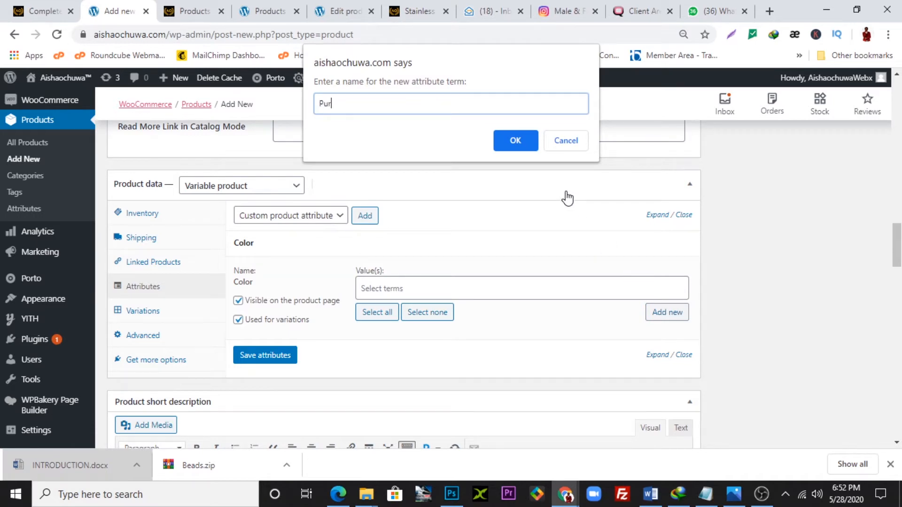
left_click(525, 146)
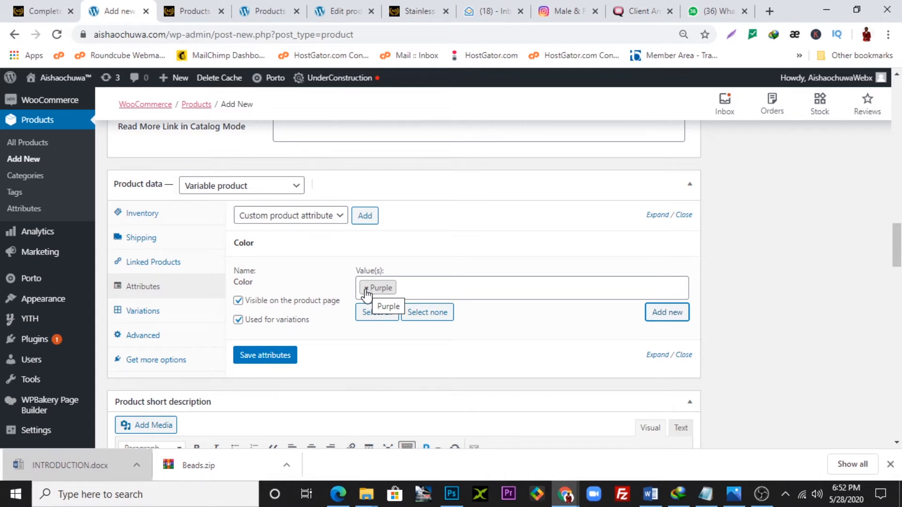
left_click(366, 288)
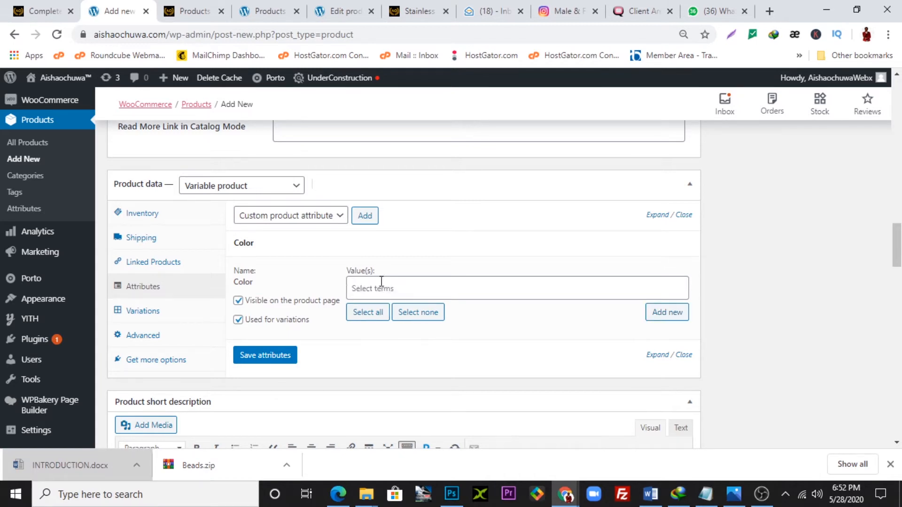
Assign Gold, Rose gold and Silver as the Color attribute's values and save the attributes.
left_click(413, 290)
type("Gold")
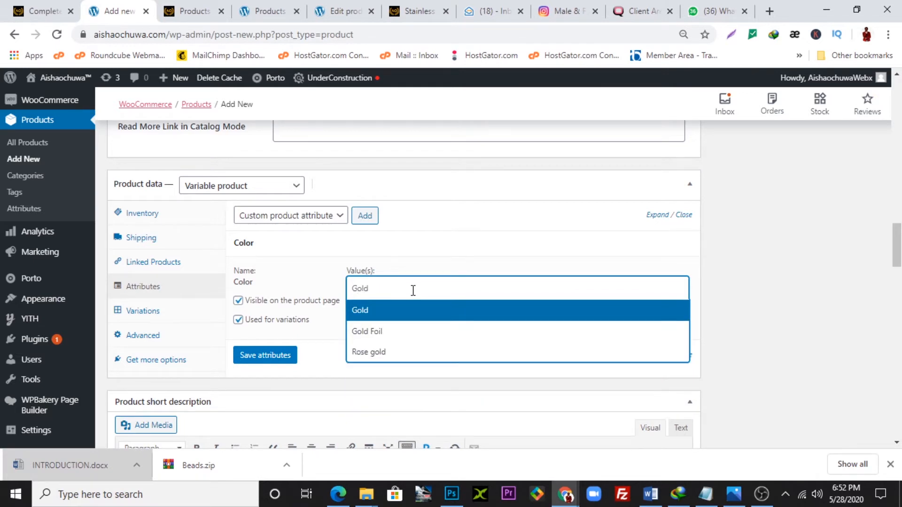
left_click(400, 311)
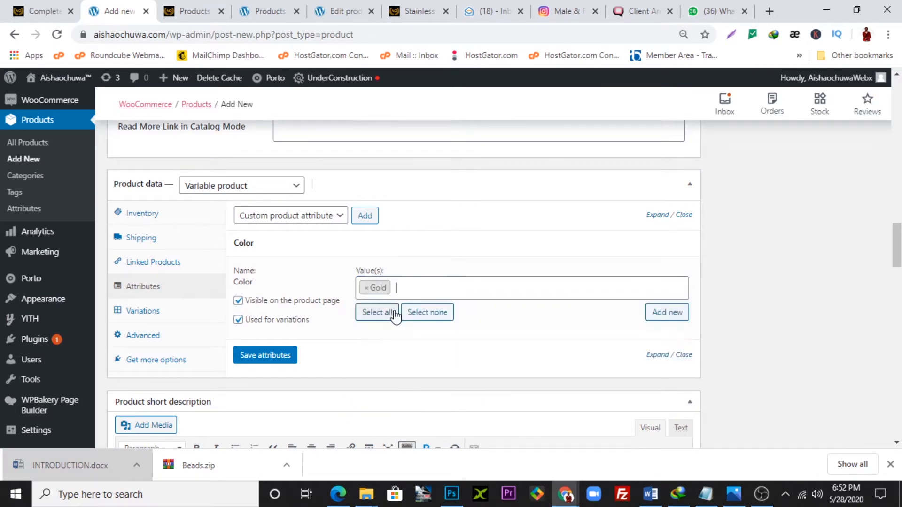
left_click(430, 278)
scroll(423, 396, "down", 5)
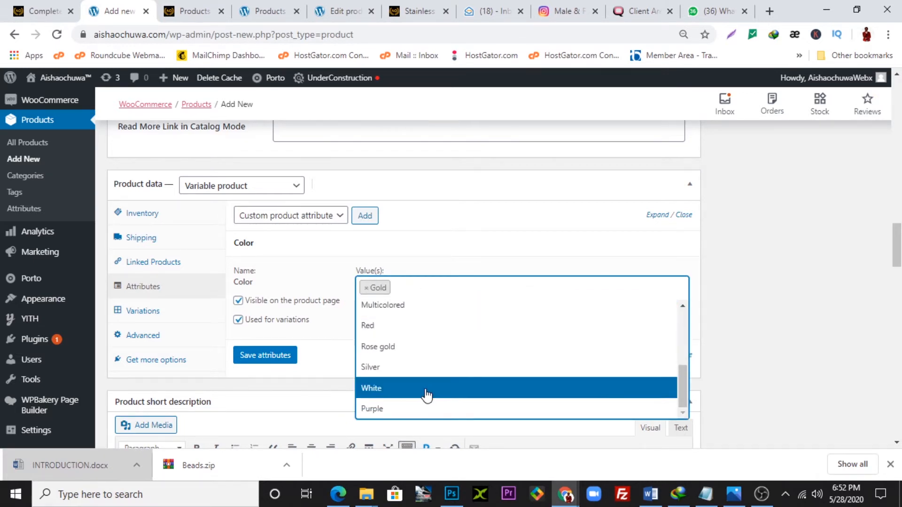
left_click(401, 349)
left_click(456, 289)
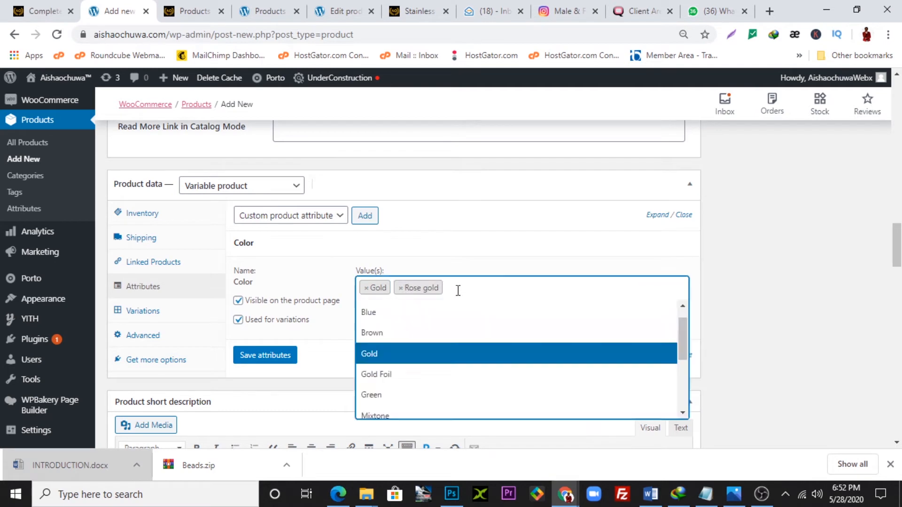
scroll(411, 390, "down", 5)
left_click(408, 373)
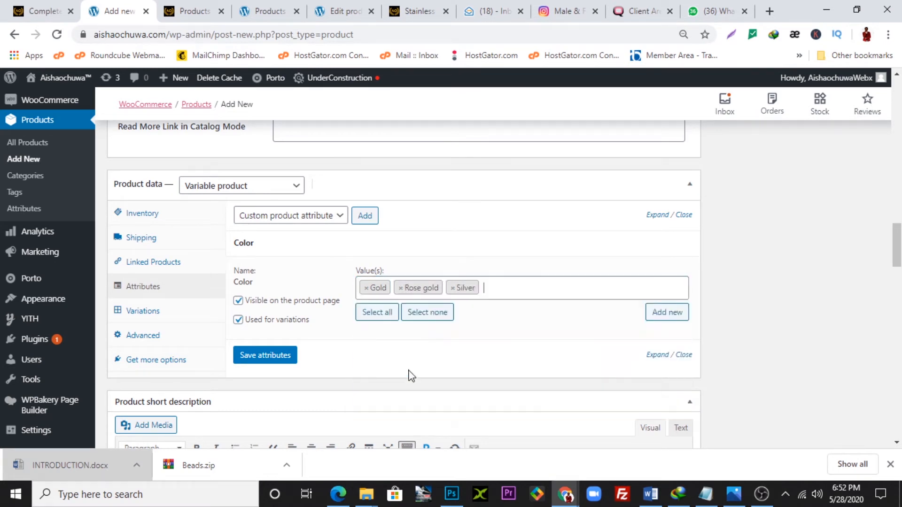
left_click(280, 360)
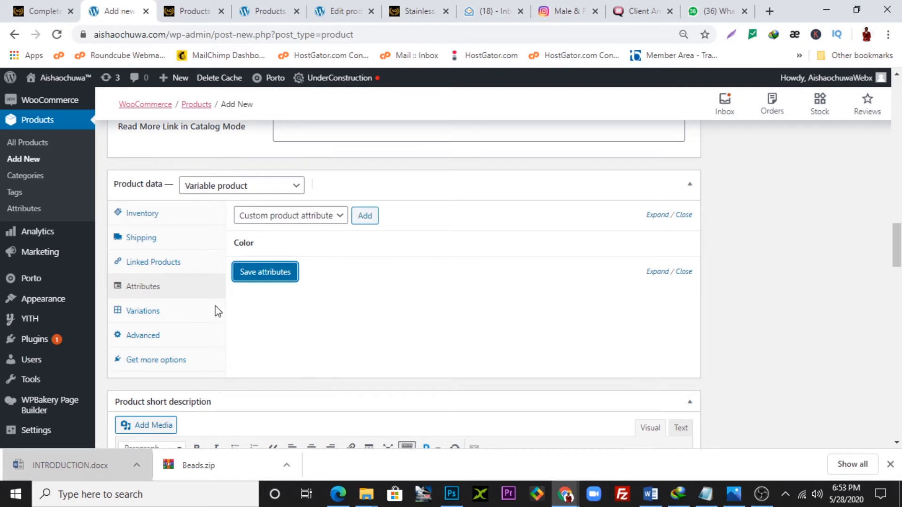
Add a single variation to the product.
left_click(171, 318)
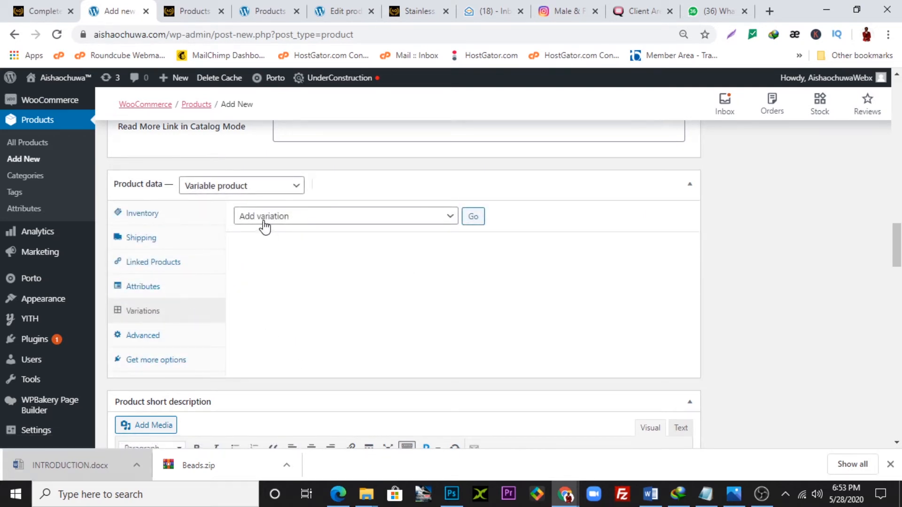
left_click(298, 220)
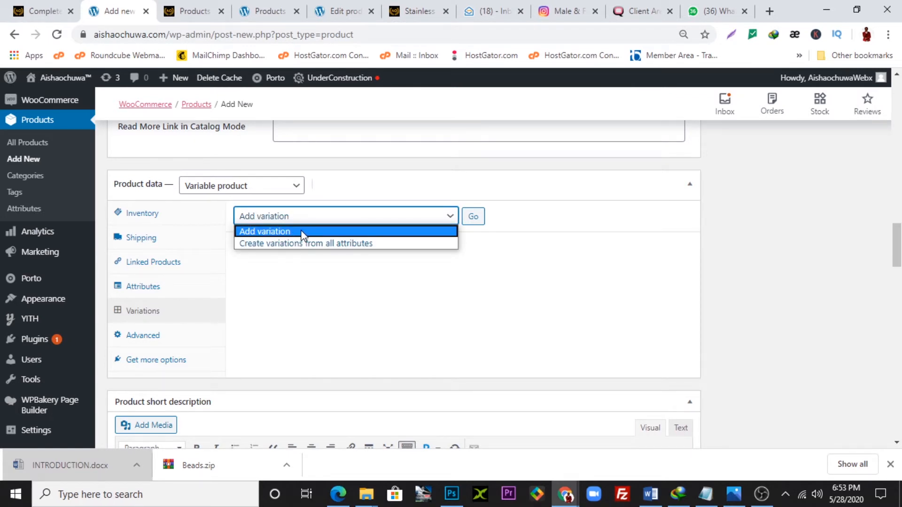
left_click(303, 231)
left_click(474, 218)
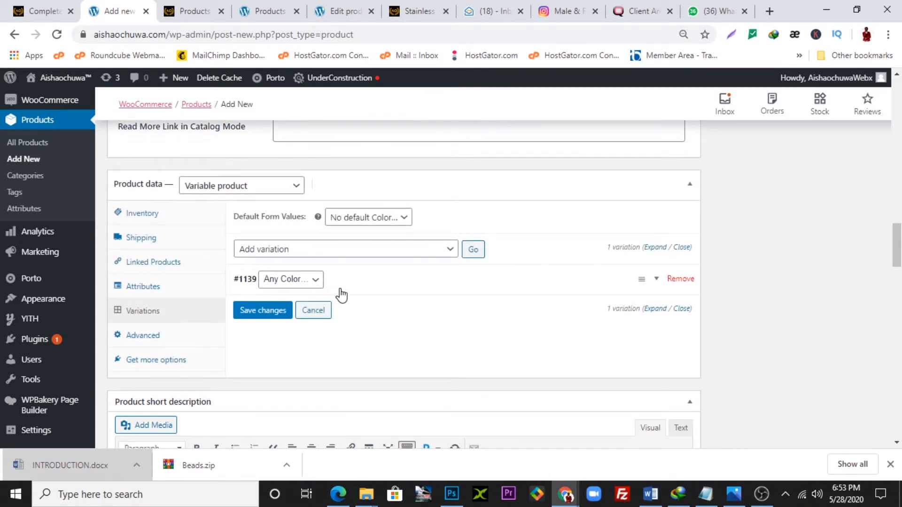
Add the Size attribute to view its available terms, and remove the attribute from the product.
left_click(170, 292)
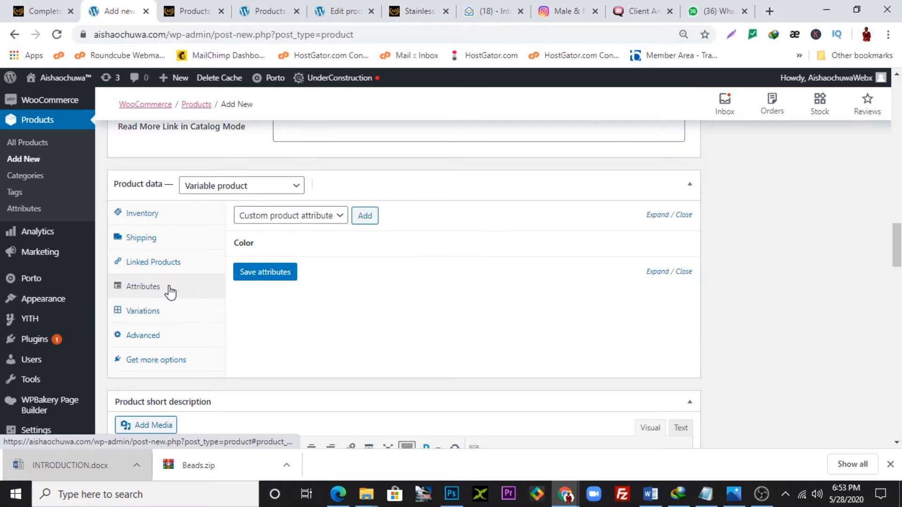
left_click(339, 217)
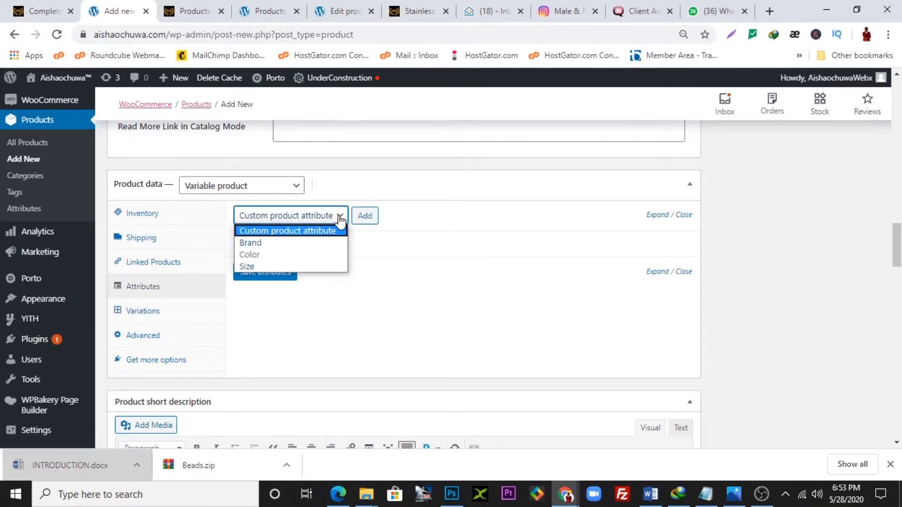
left_click(247, 266)
left_click(367, 218)
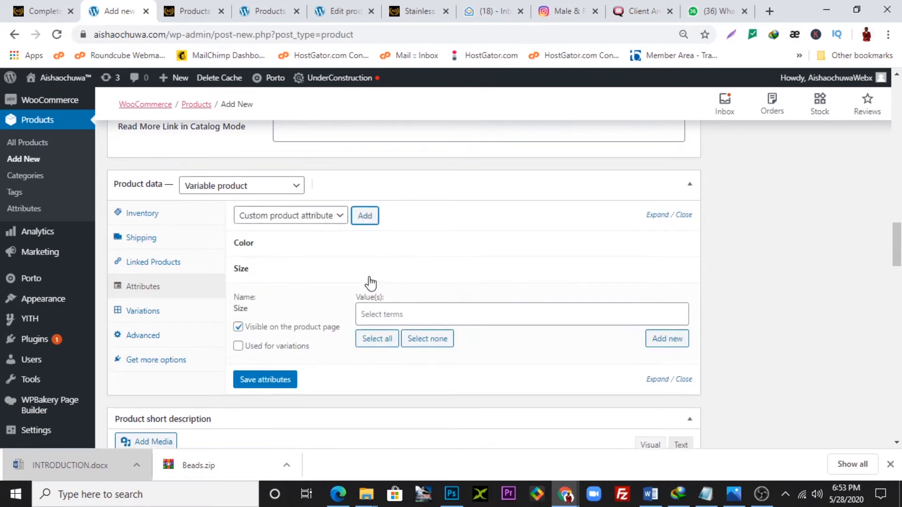
left_click(372, 316)
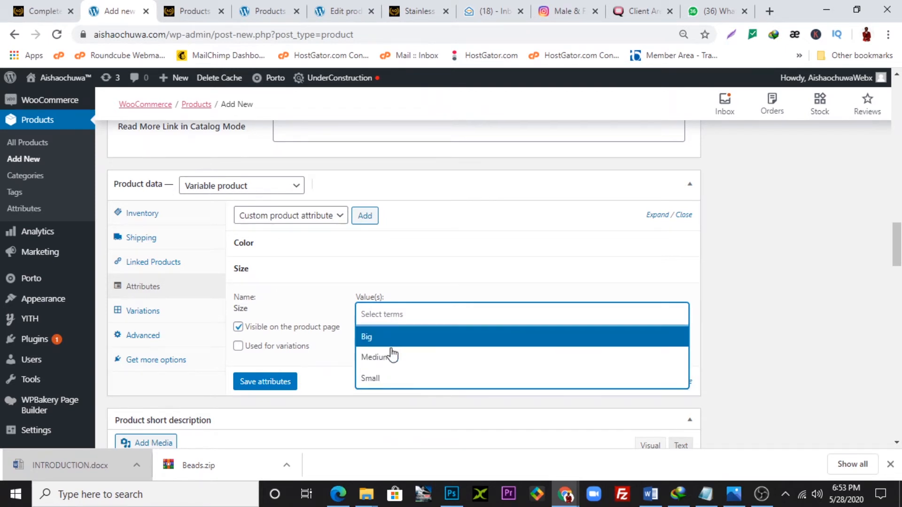
left_click(313, 284)
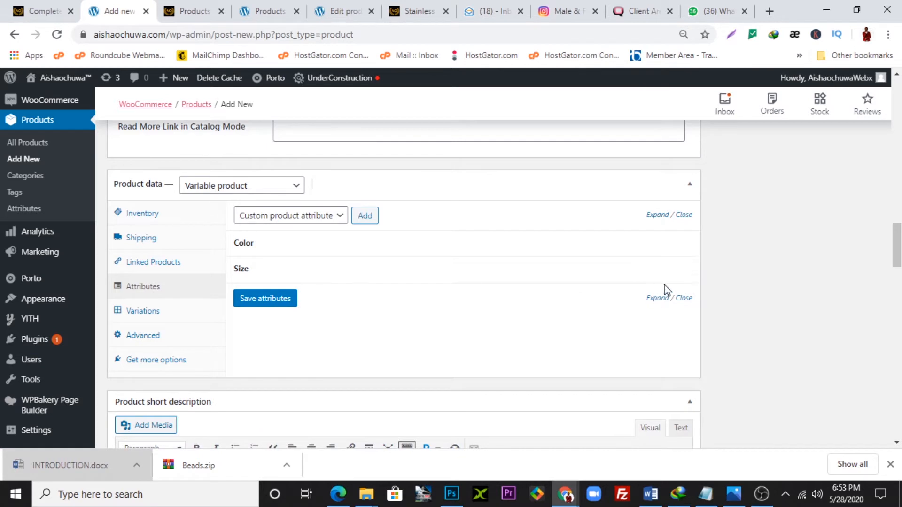
left_click(680, 277)
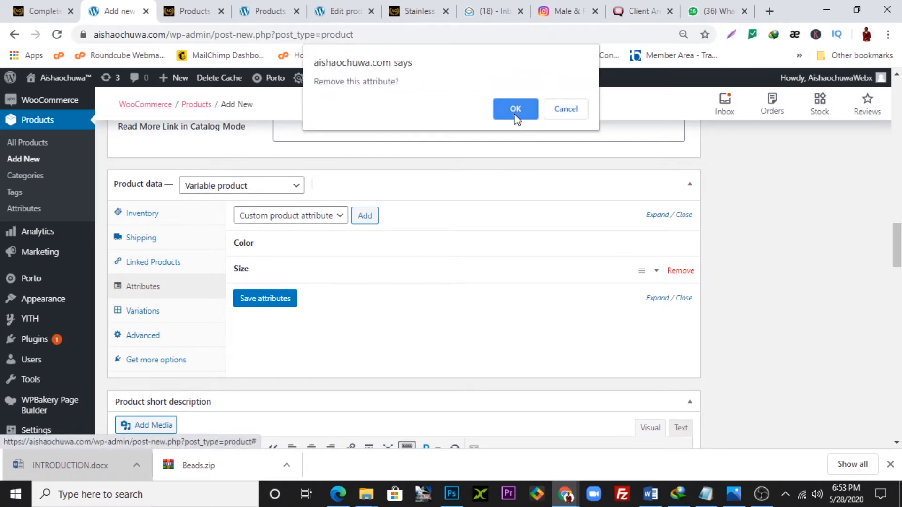
left_click(517, 113)
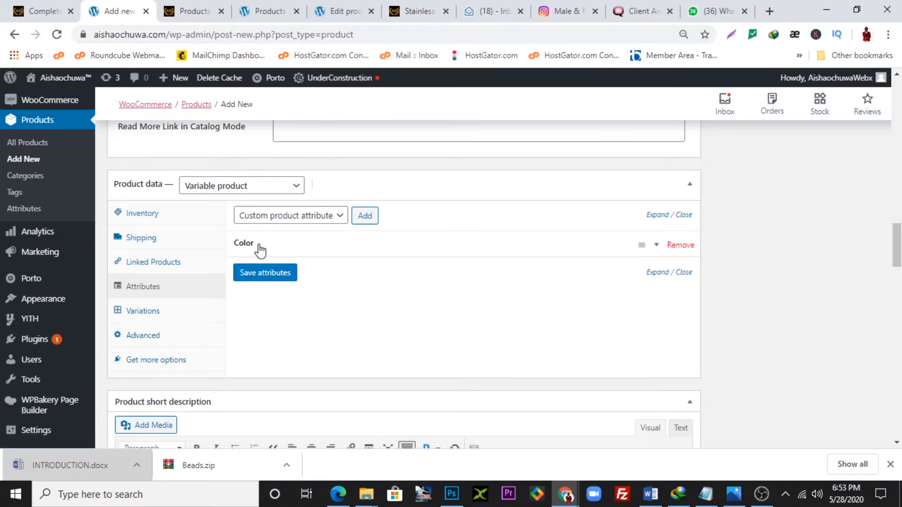
Examine the color choices offered for the new variation and return to the Color attribute in the attribute settings.
left_click(165, 319)
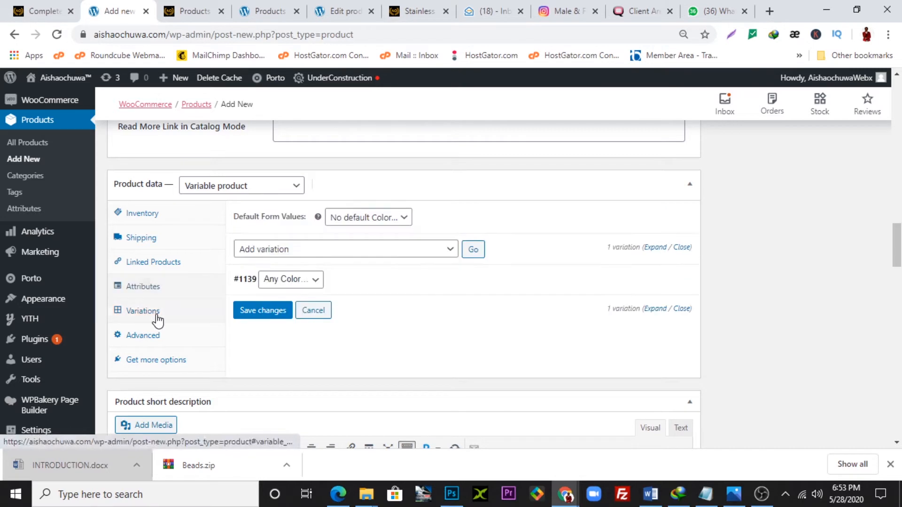
left_click(317, 281)
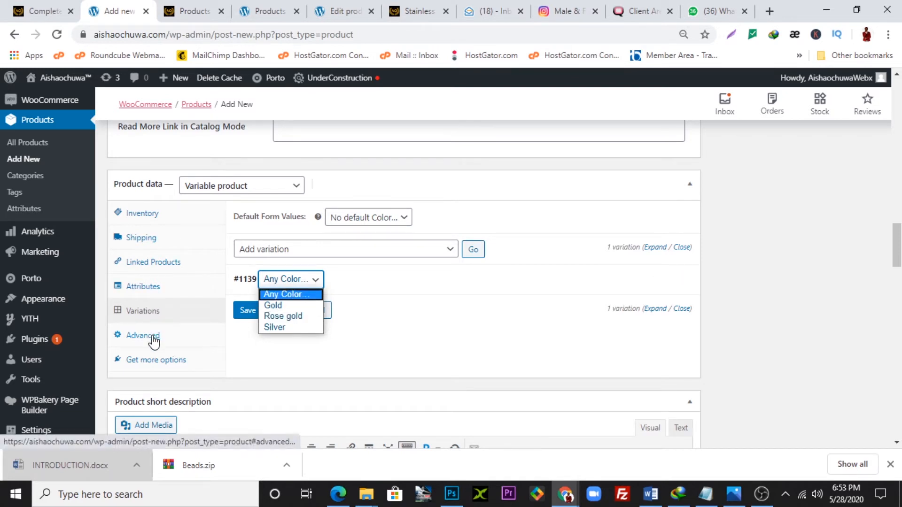
left_click(152, 293)
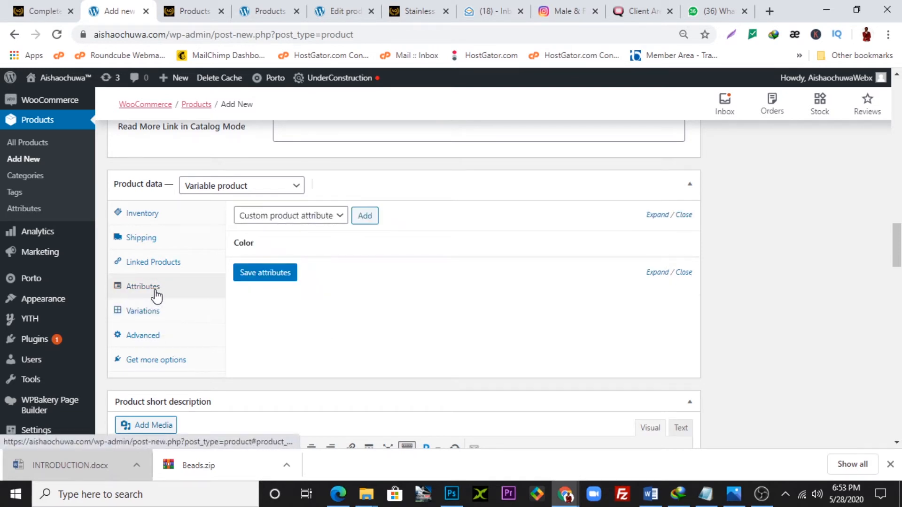
left_click(291, 249)
left_click(282, 247)
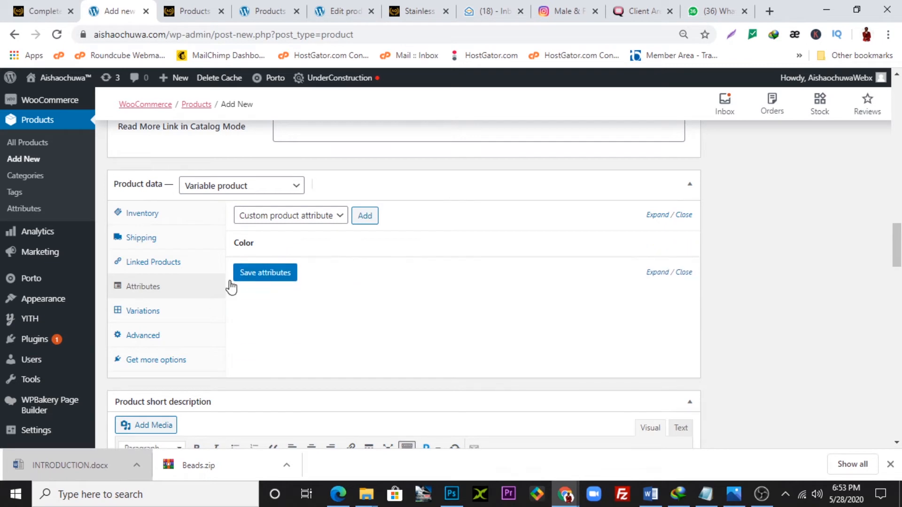
Set the existing variation's color to Gold and its regular price to 3000.
left_click(174, 315)
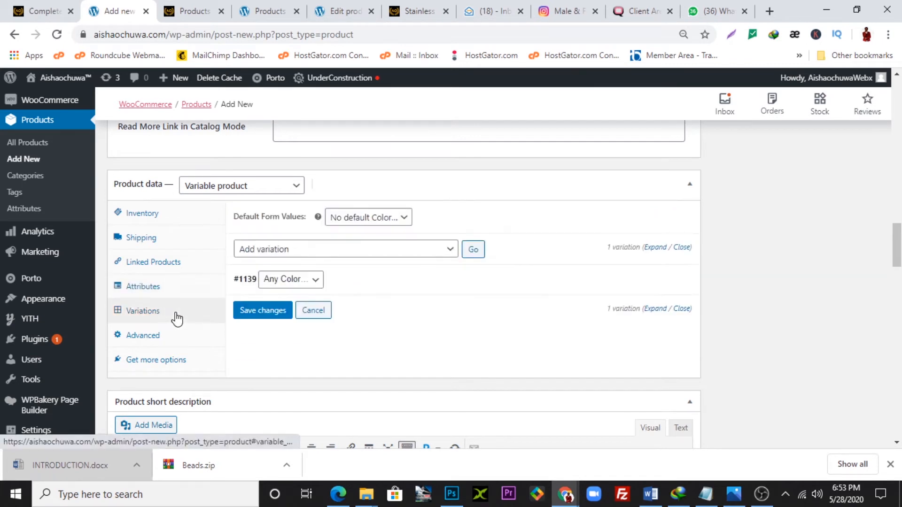
left_click(319, 288)
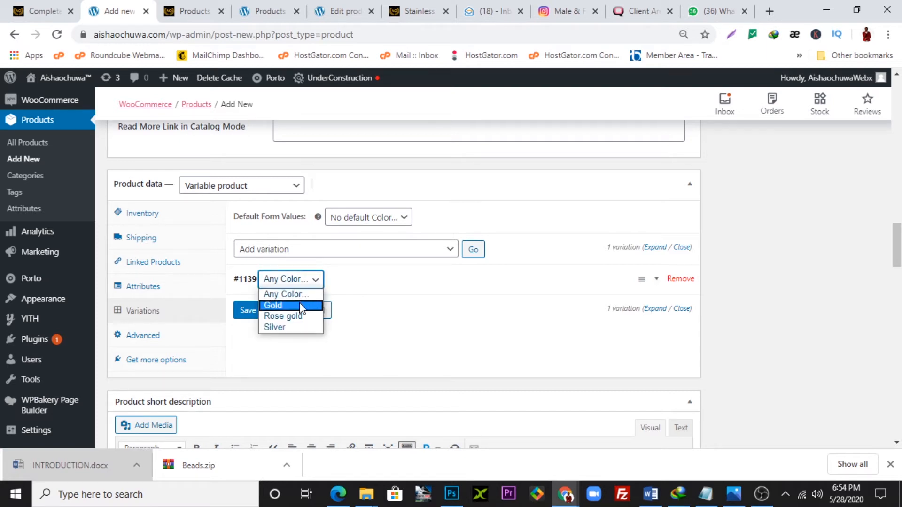
left_click(318, 304)
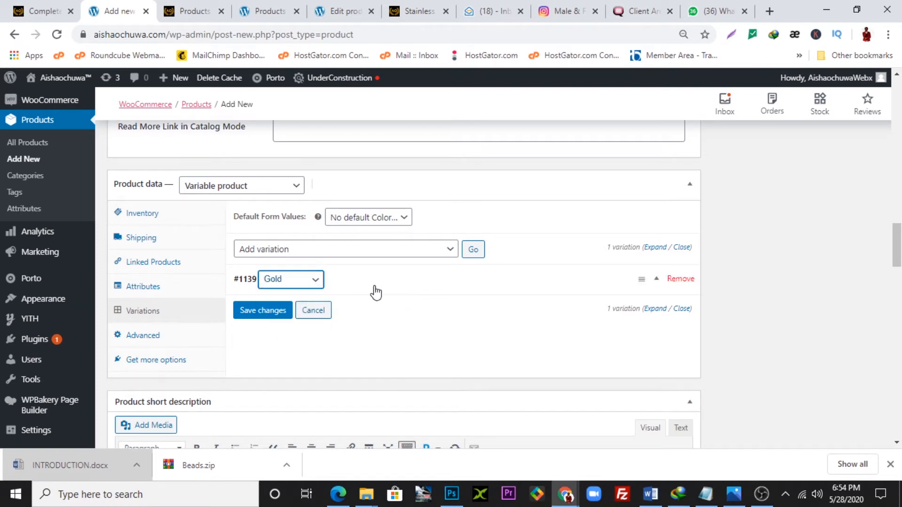
left_click(394, 288)
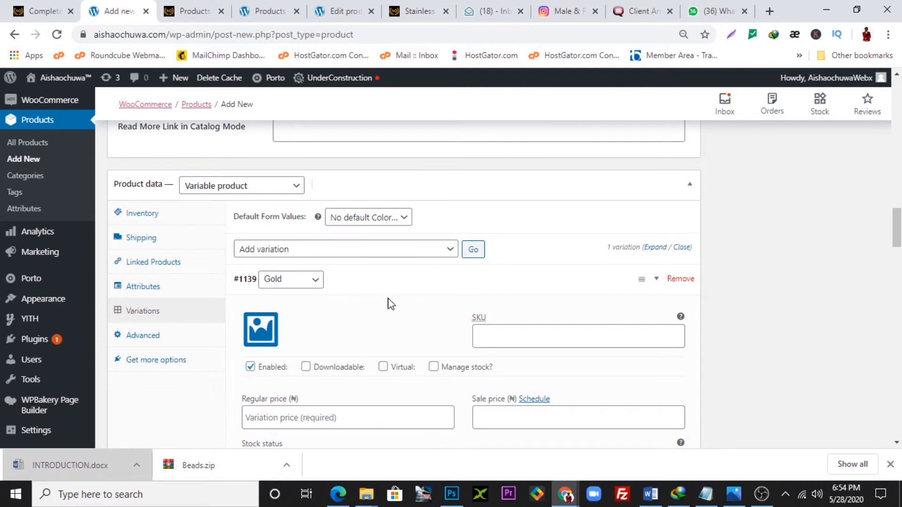
scroll(399, 325, "down", 1)
left_click(322, 355)
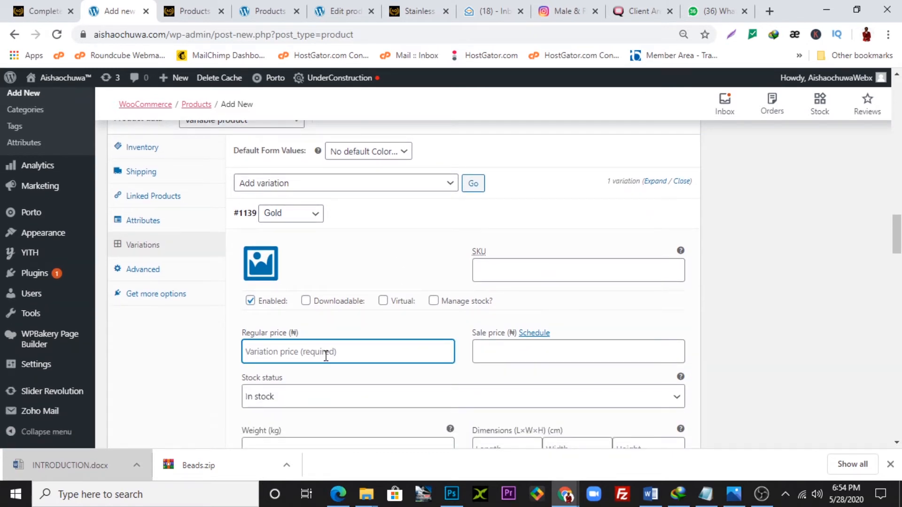
type("3000")
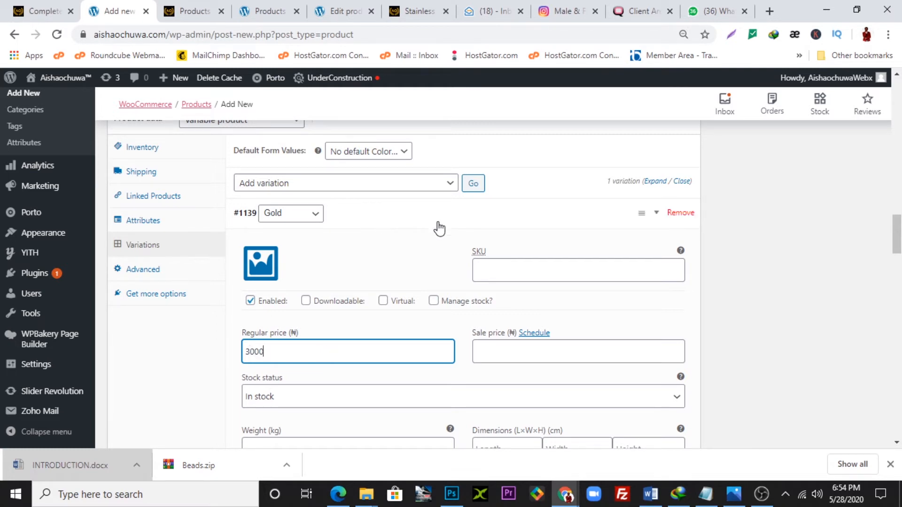
scroll(421, 357, "down", 1)
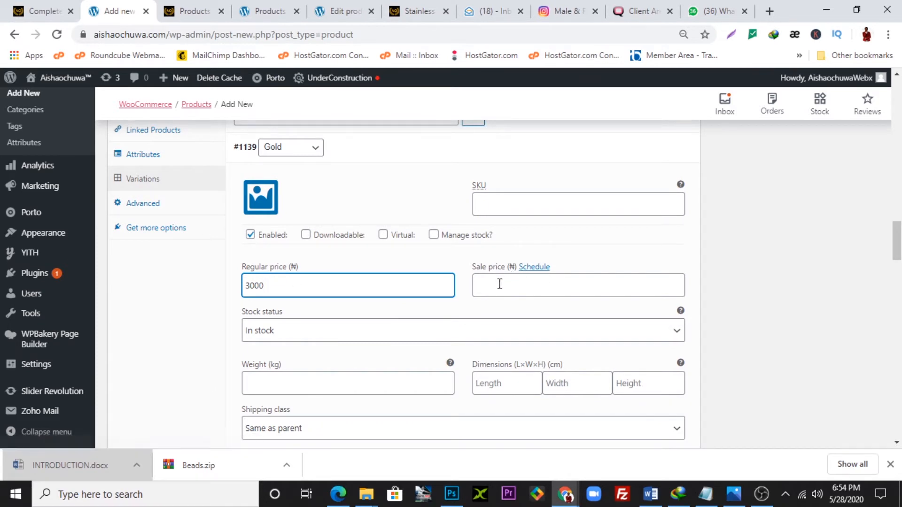
scroll(424, 325, "down", 3)
scroll(428, 331, "down", 1)
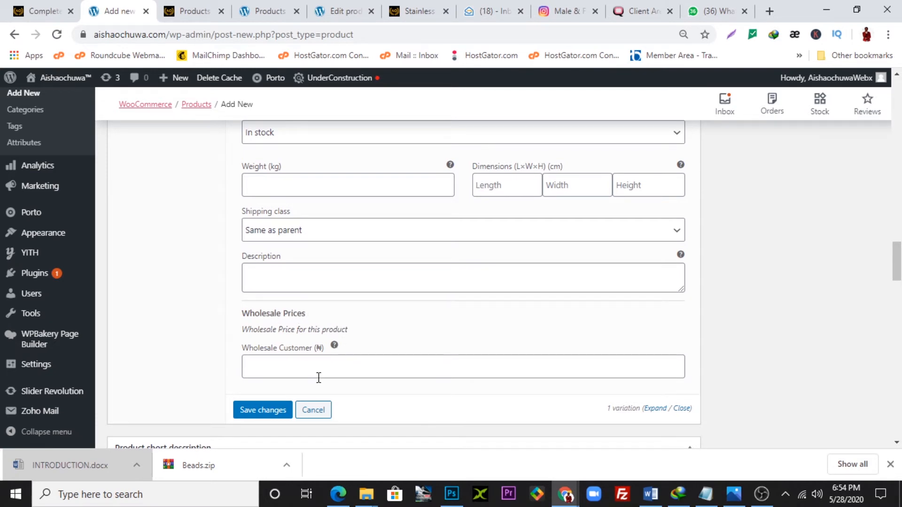
scroll(322, 376, "up", 1)
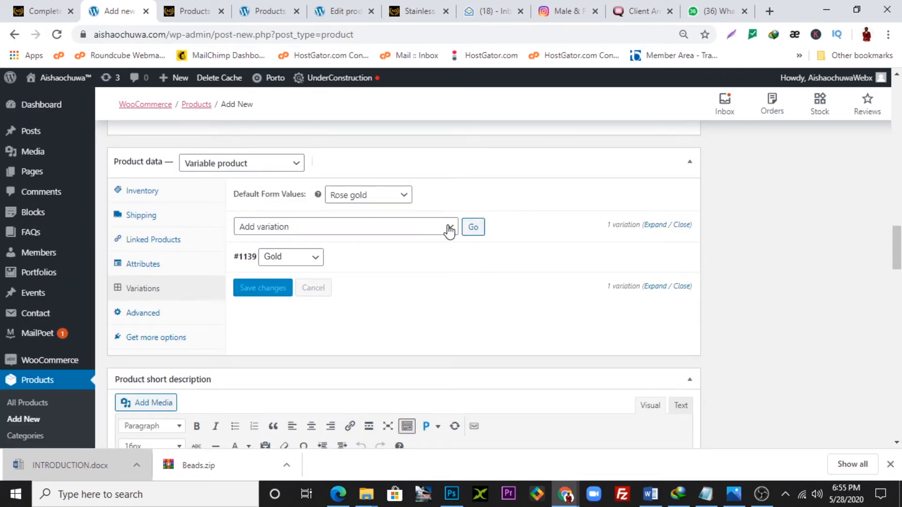
Add a second variation with the color Rose gold and a regular price of 3000.
left_click(476, 228)
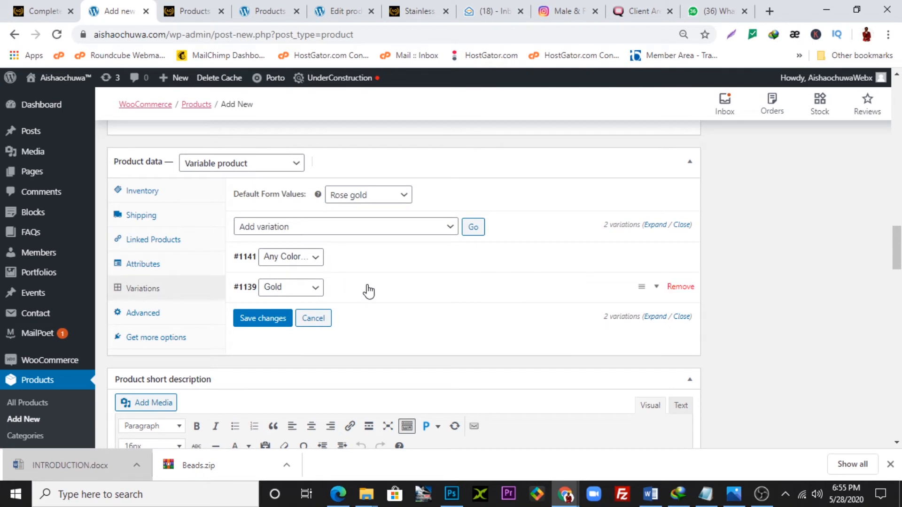
left_click(302, 266)
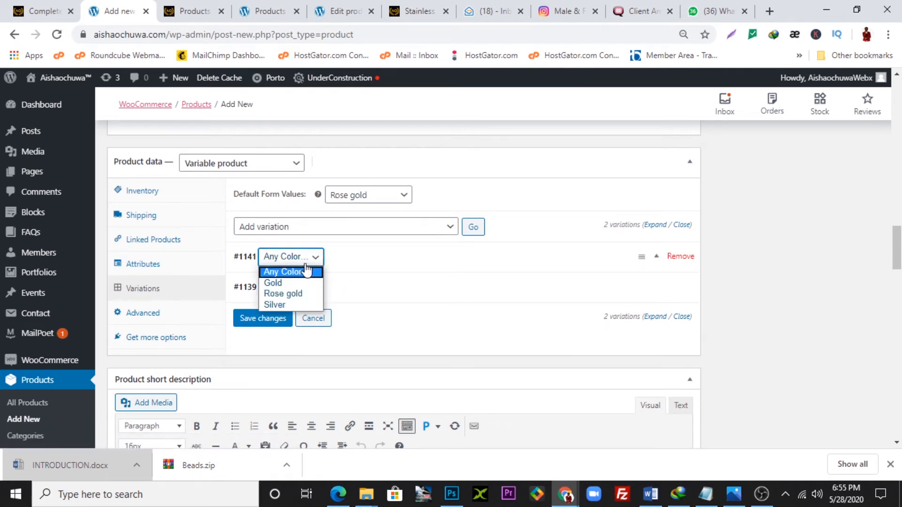
left_click(302, 292)
left_click(369, 262)
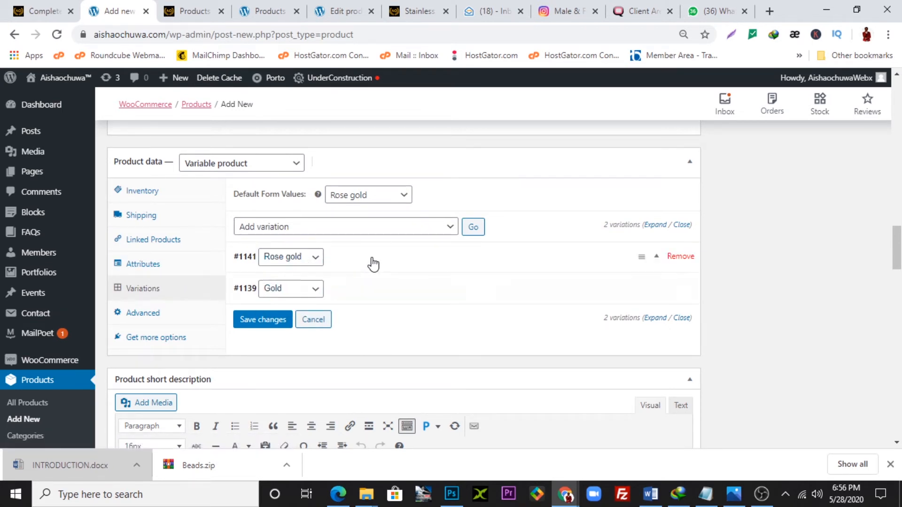
scroll(332, 338, "down", 3)
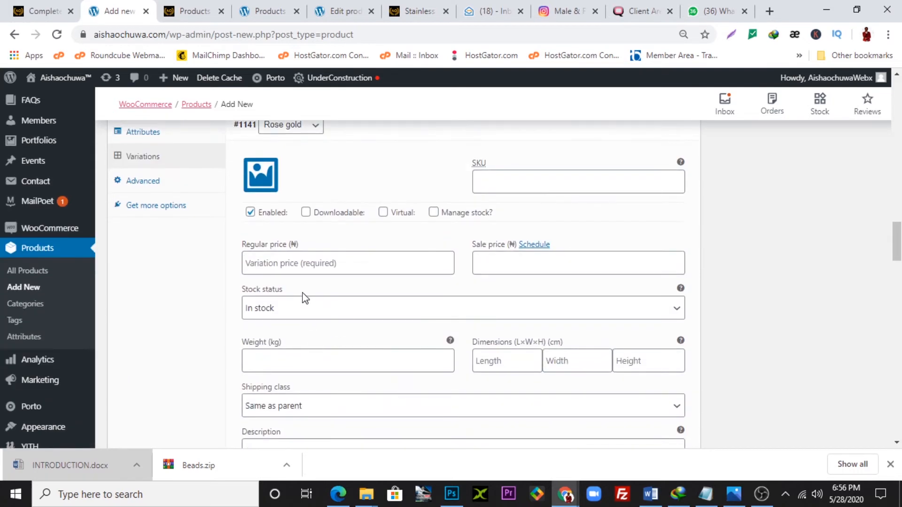
left_click(288, 263)
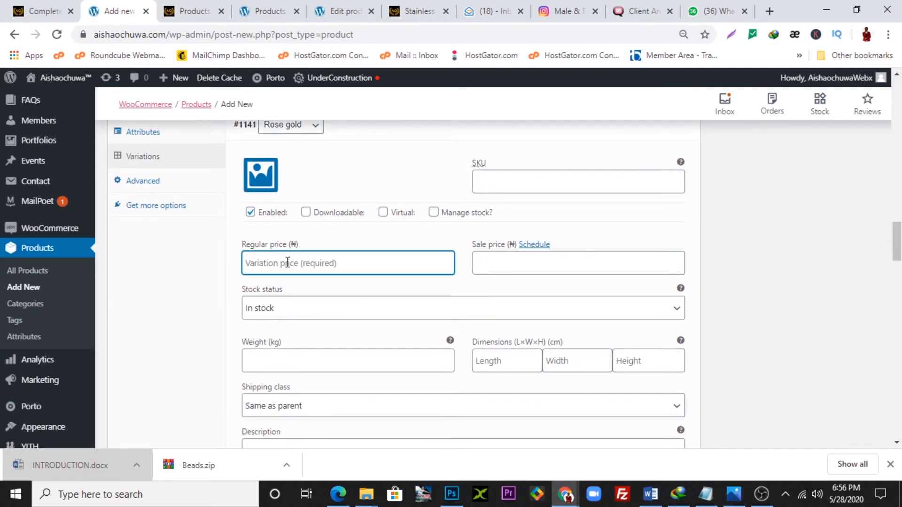
type("3000")
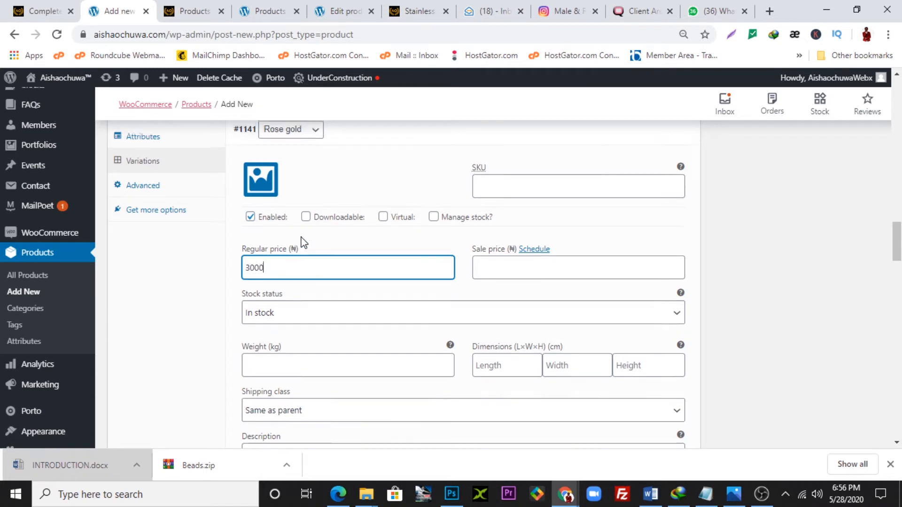
scroll(303, 242, "up", 3)
left_click(391, 267)
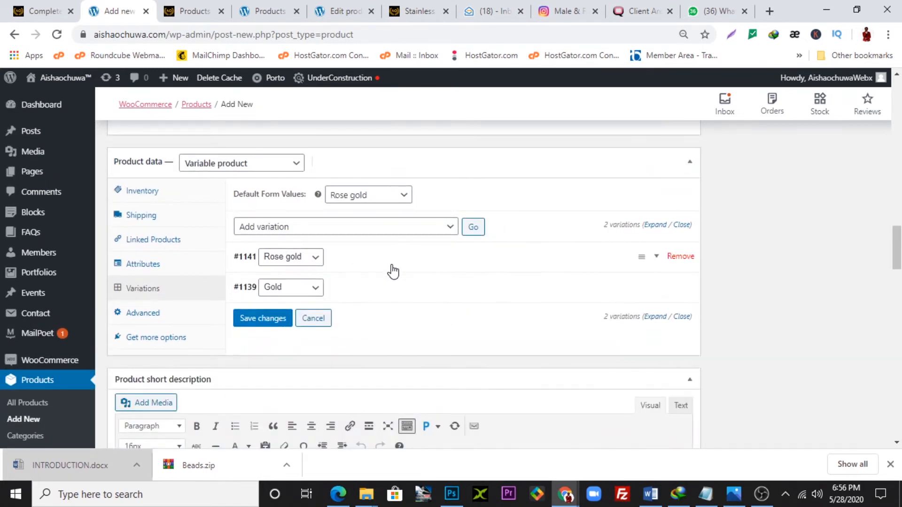
Add a third variation with the color Silver and a regular price of 3000.
left_click(475, 228)
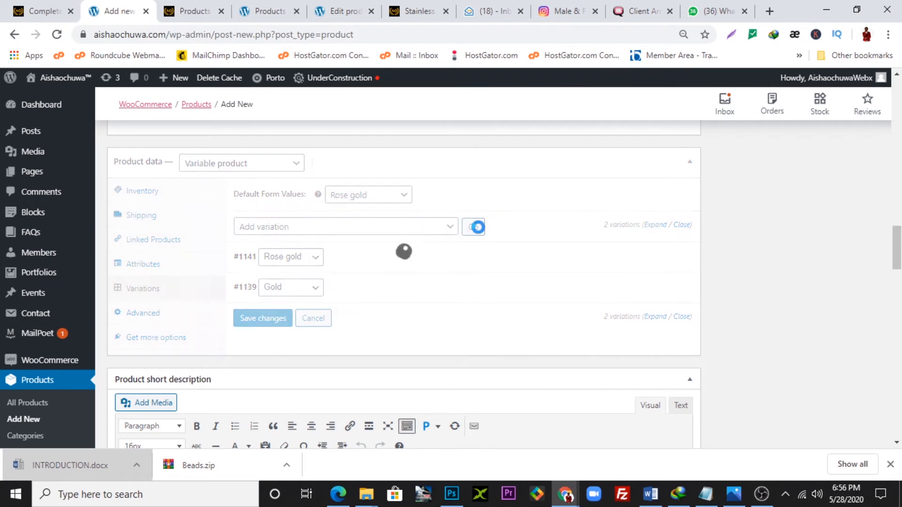
left_click(304, 257)
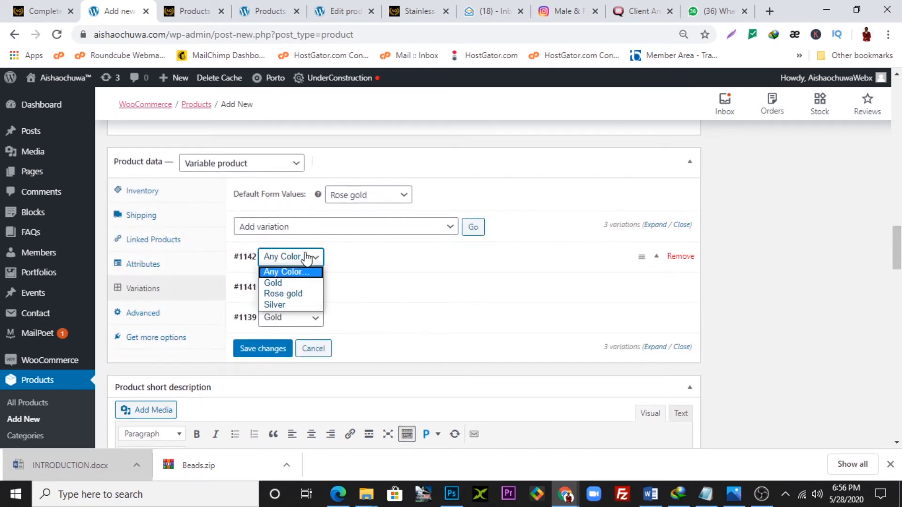
left_click(296, 304)
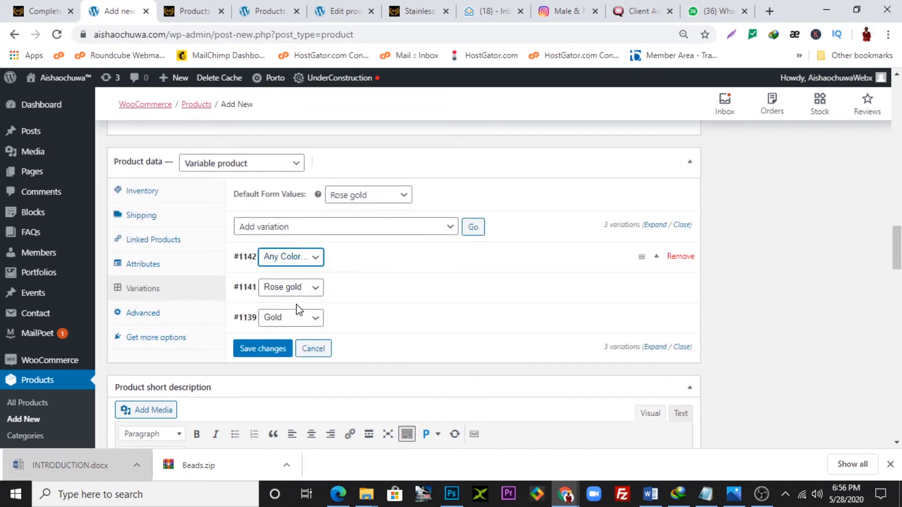
left_click(462, 259)
scroll(292, 339, "down", 3)
left_click(289, 258)
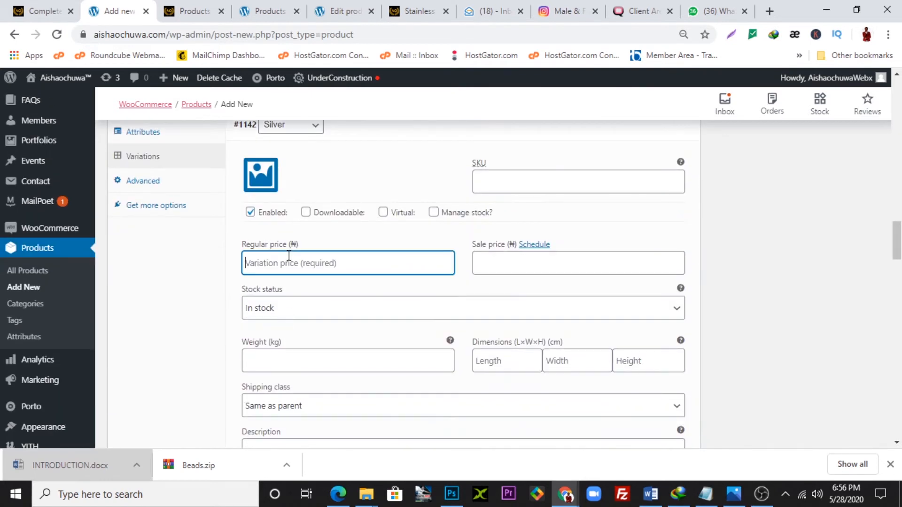
type("3000")
Save the changes to the product variations.
scroll(368, 197, "up", 4)
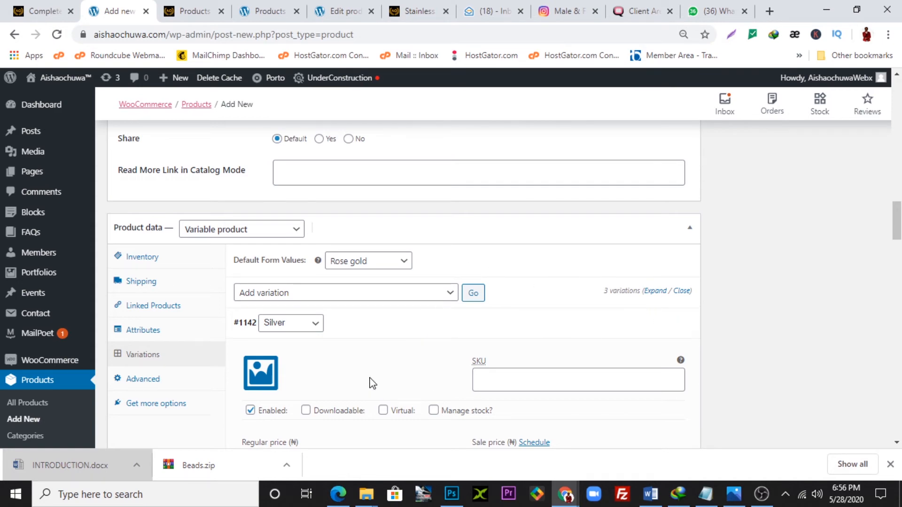
scroll(368, 382, "down", 10)
left_click(256, 322)
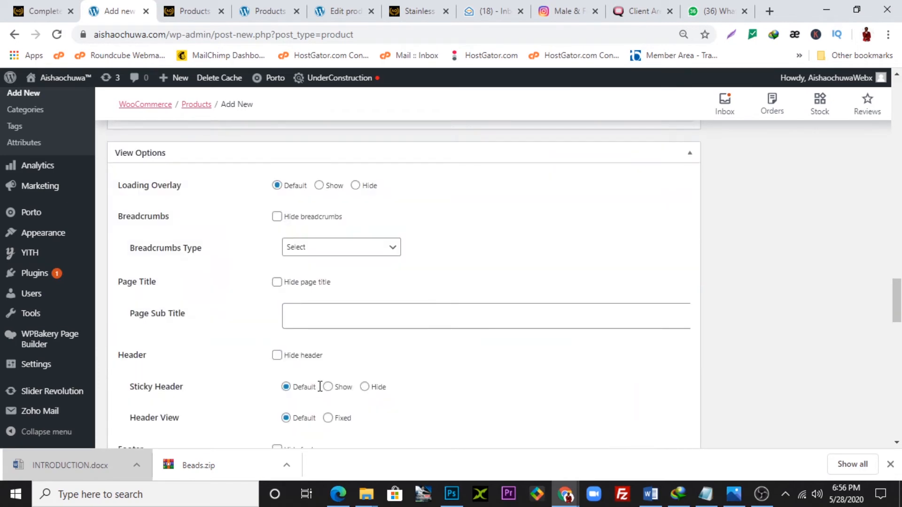
scroll(322, 391, "up", 5)
scroll(320, 396, "up", 4)
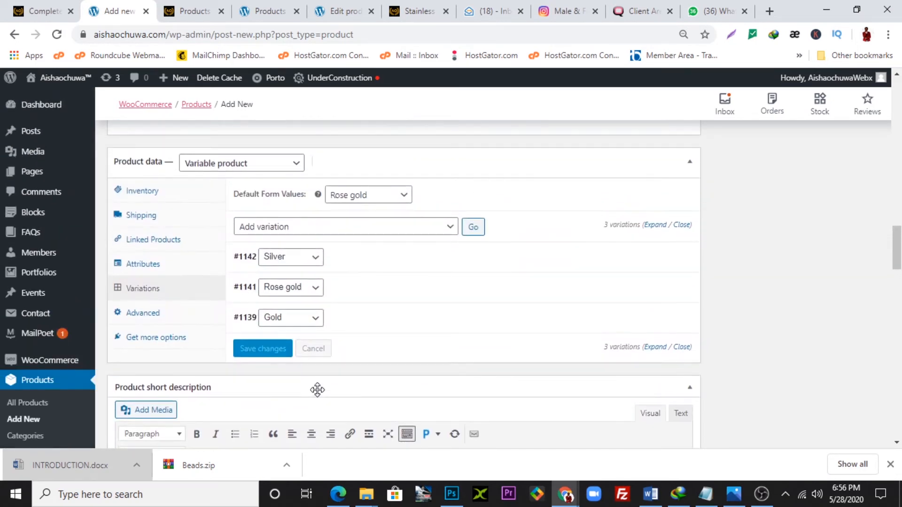
Copy the line "Gucci design bracelets in gold, silver and rose gold hardware" from the main product description.
scroll(318, 390, "up", 10)
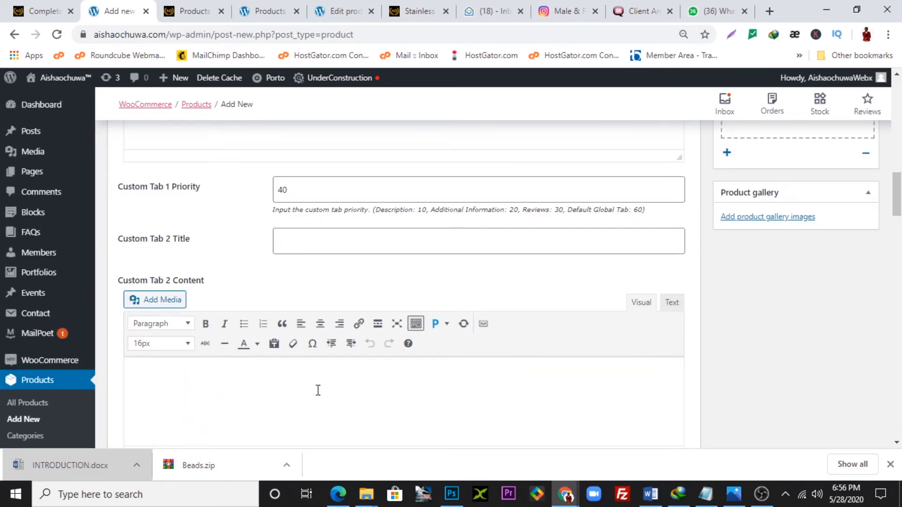
scroll(317, 390, "down", 2)
scroll(317, 393, "up", 7)
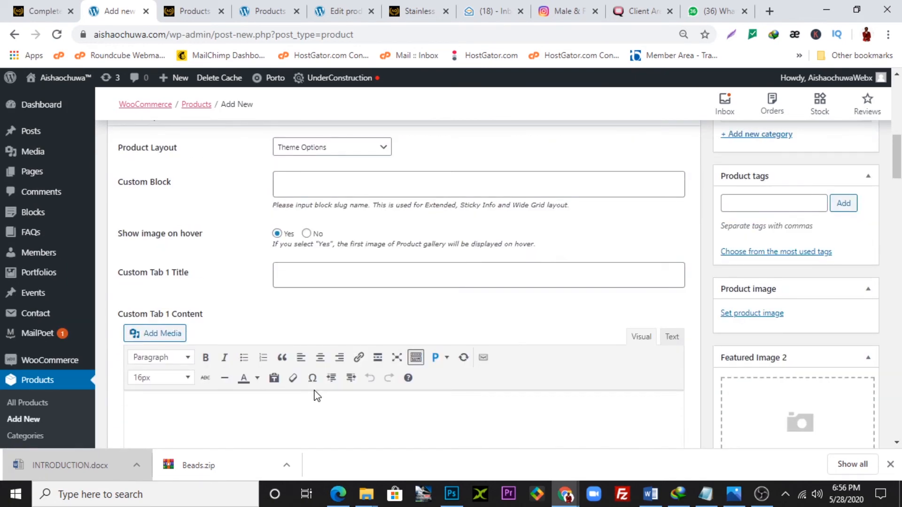
scroll(317, 396, "up", 10)
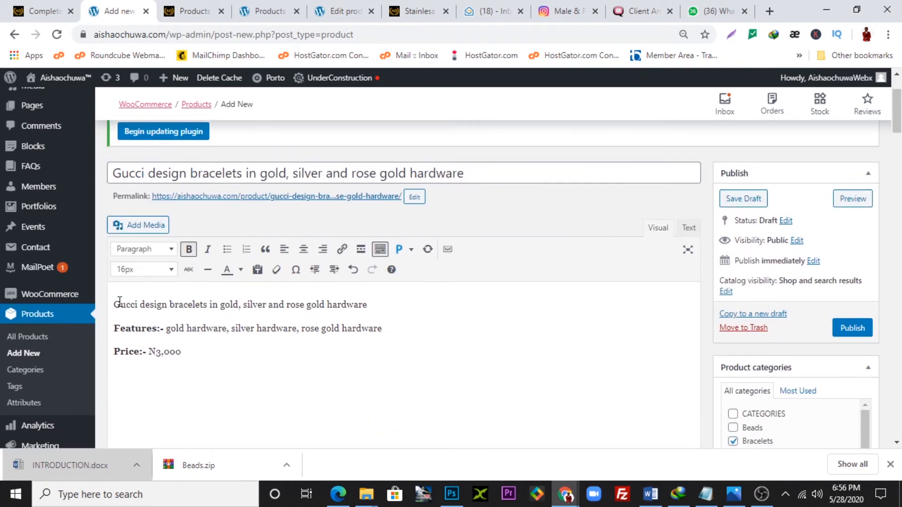
left_click_drag(120, 303, 406, 306)
key("ctrl+c")
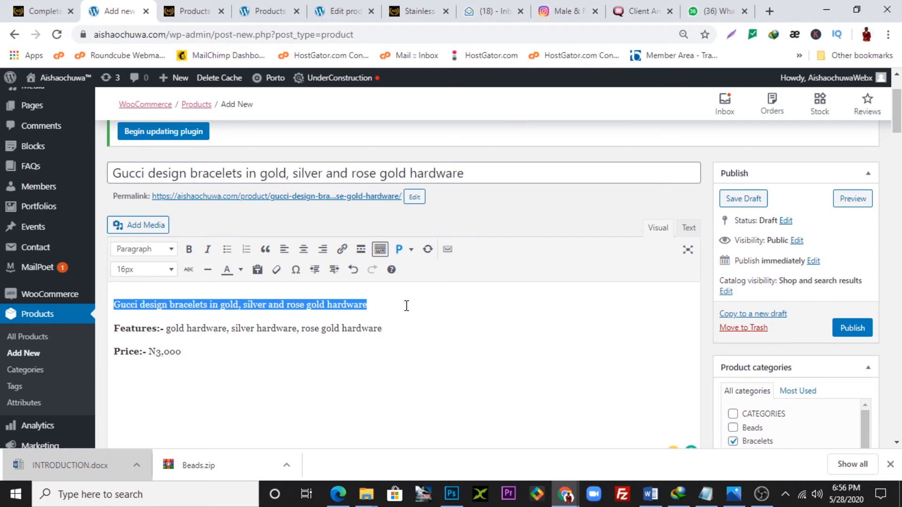
Paste the copied line into the product short description and append "on sale for N3,000".
scroll(402, 362, "down", 15)
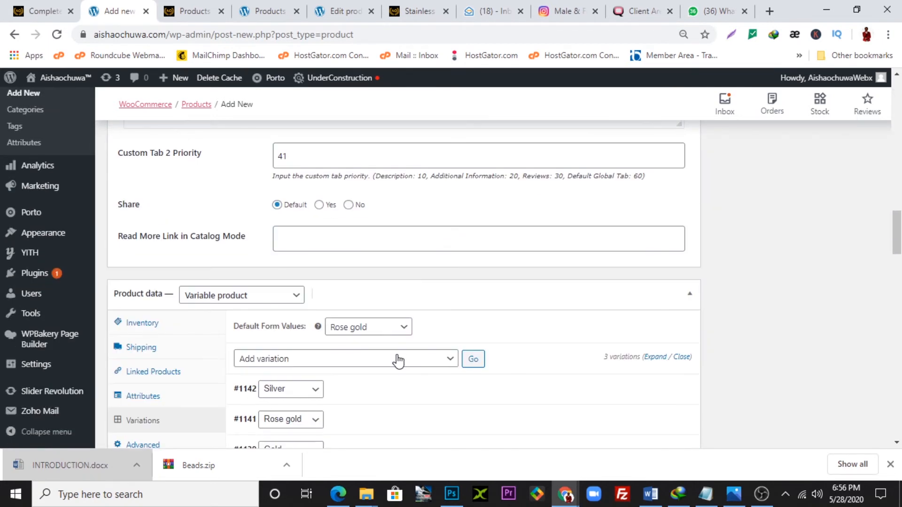
scroll(400, 361, "down", 5)
scroll(397, 354, "up", 3)
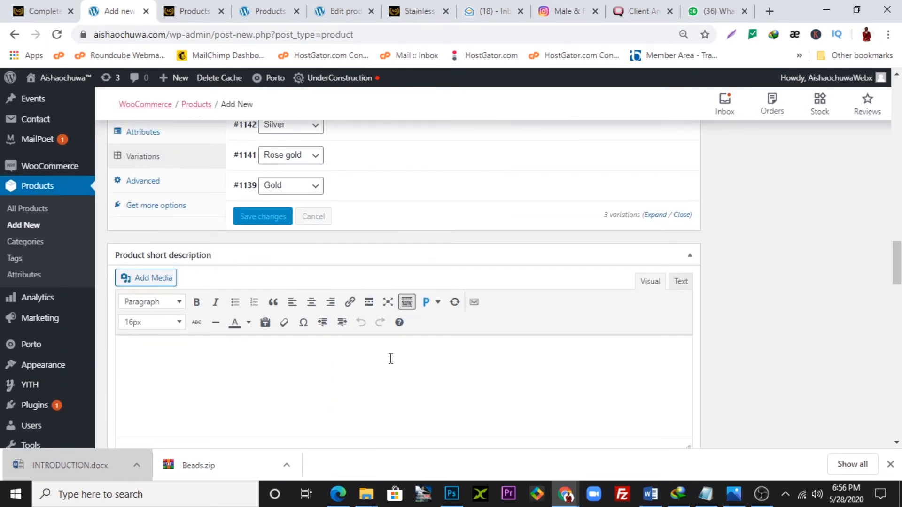
left_click(225, 367)
key("ctrl+v")
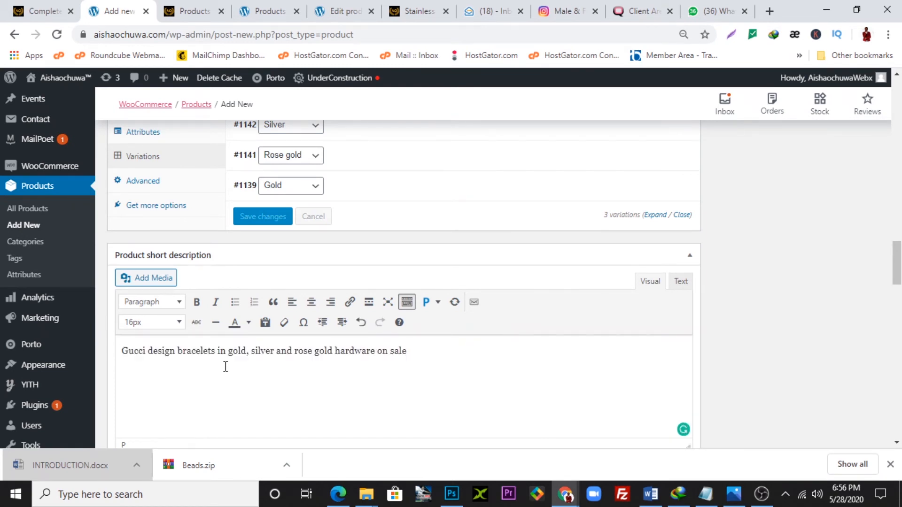
type("on sale for N3,000")
Copy the words "Gucci design bracelets" from the first line of the main product description.
scroll(512, 369, "down", 5)
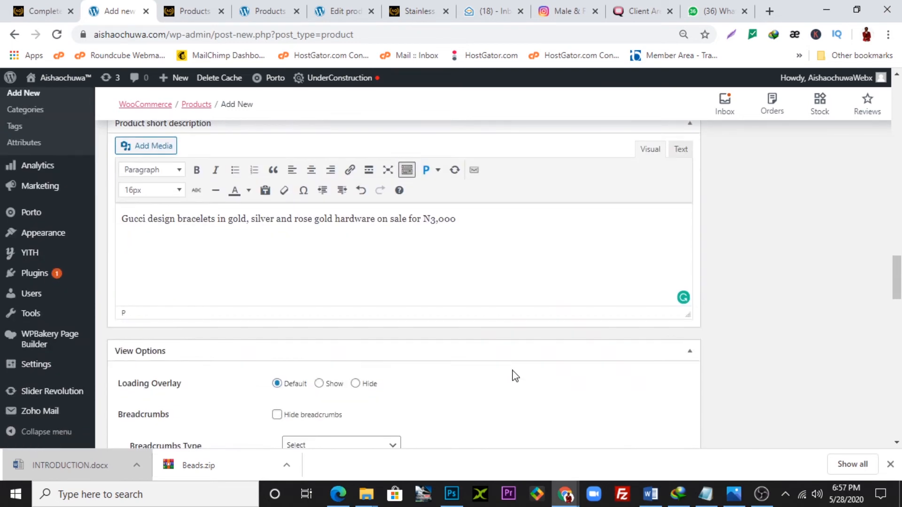
scroll(695, 328, "down", 10)
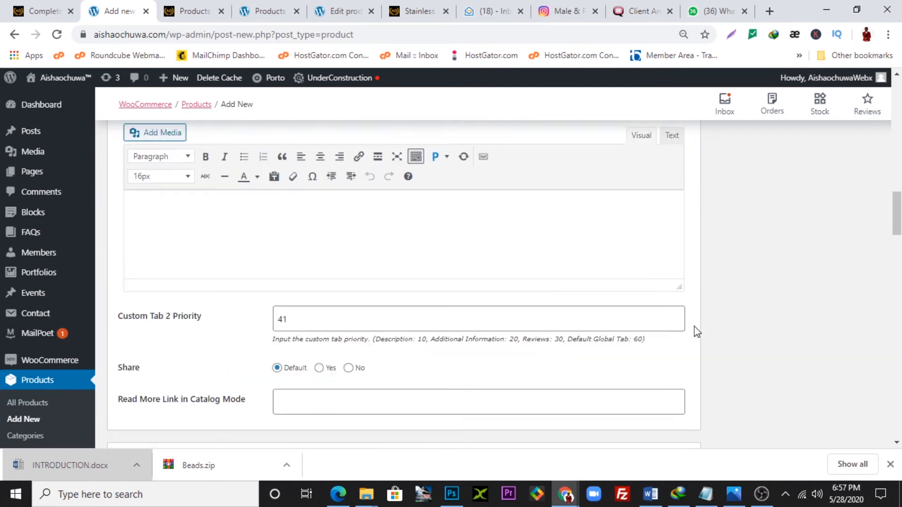
scroll(747, 322, "up", 6)
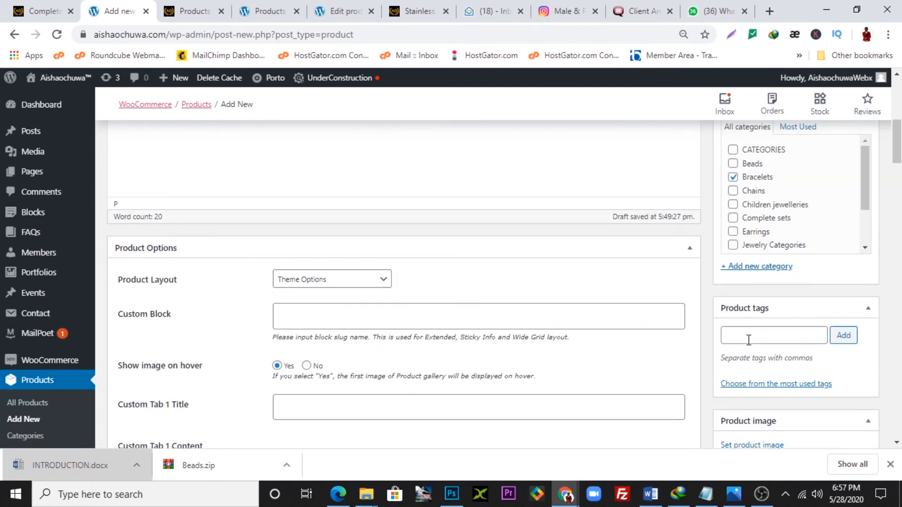
scroll(747, 338, "up", 7)
scroll(519, 324, "down", 3)
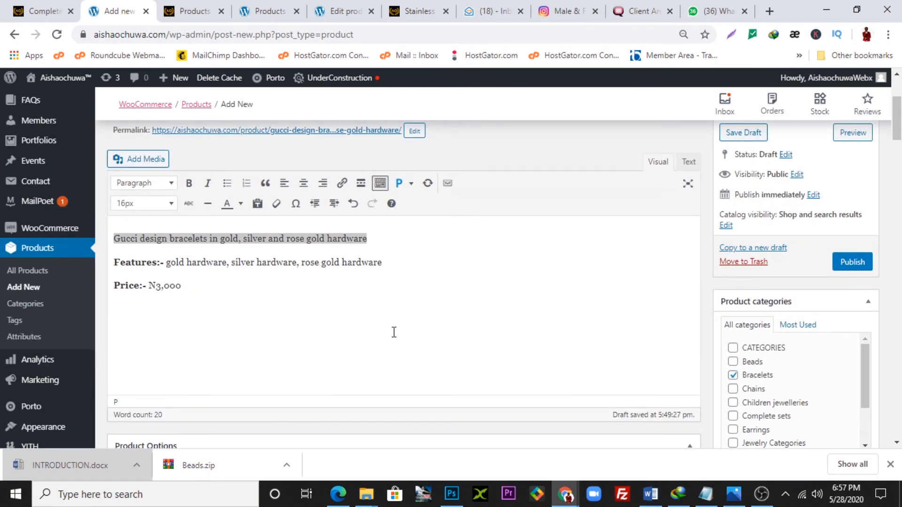
left_click(115, 236)
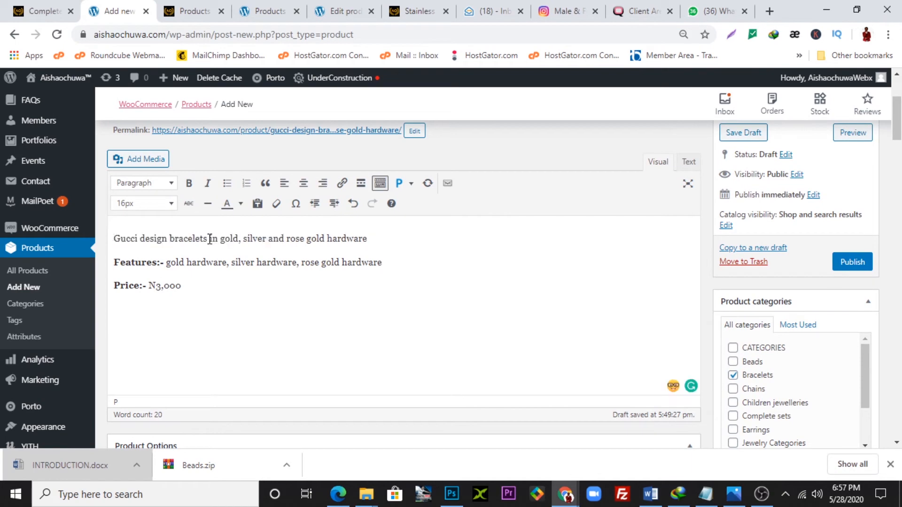
left_click_drag(208, 239, 107, 240)
key("ctrl+c")
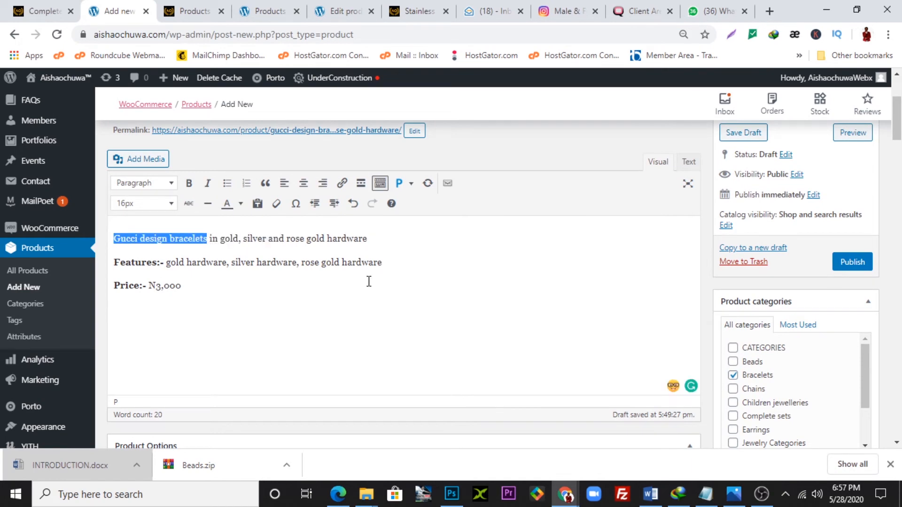
Add "Gucci design bracelets" as a product tag.
scroll(859, 356, "down", 4)
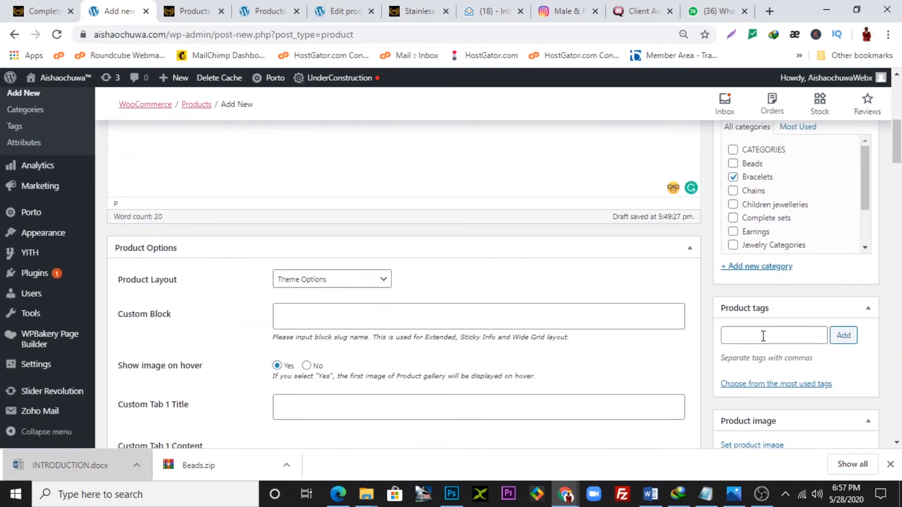
scroll(764, 335, "down", 1)
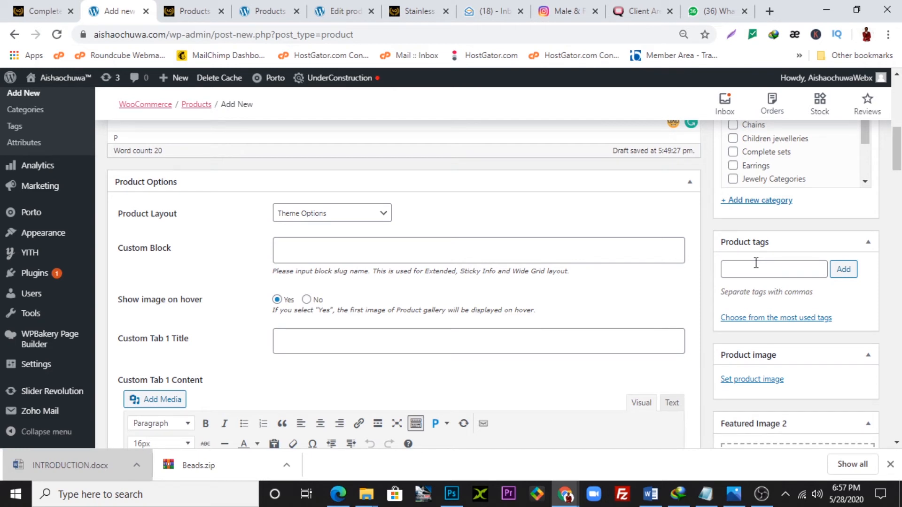
left_click(759, 269)
type("Gucci design bracelets")
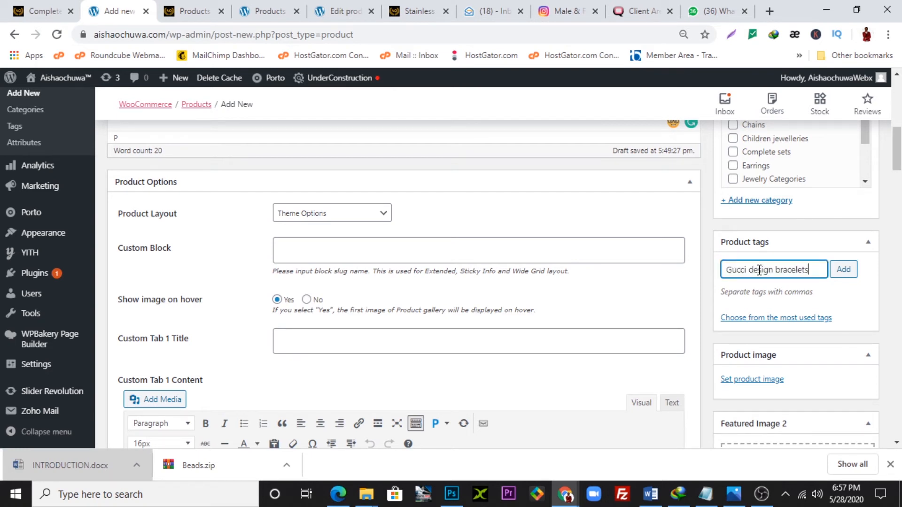
left_click(843, 272)
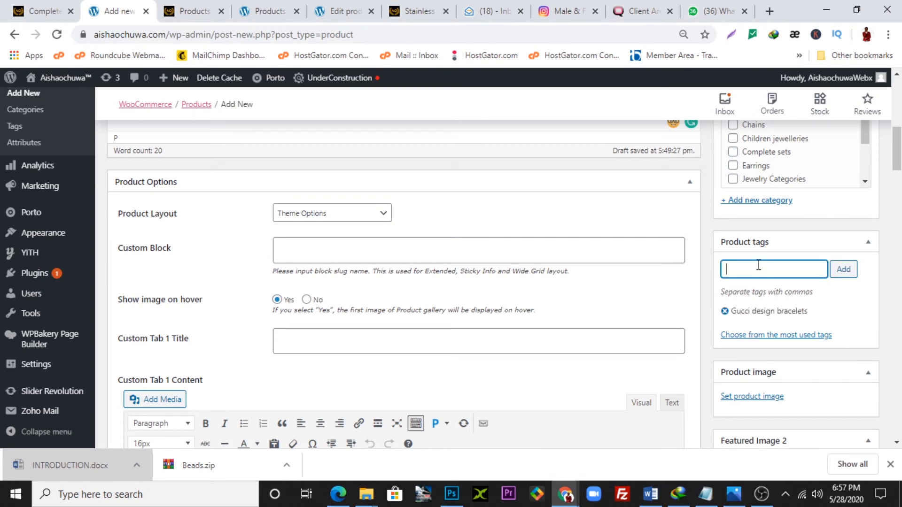
Add the product tags "Gucci bracelets" and "bracelets" by pasting and shortening the copied phrase.
key("ctrl+v")
left_click_drag(772, 270, 750, 272)
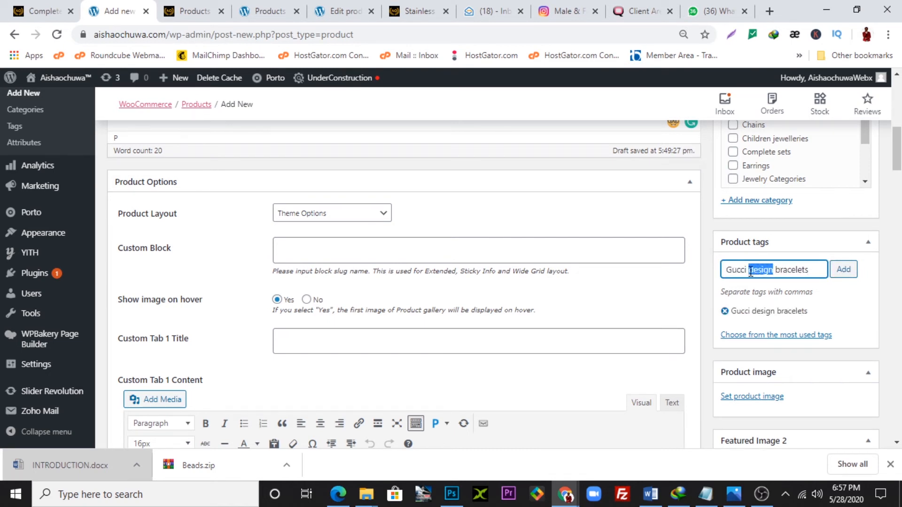
key("BackSpace")
key("Return")
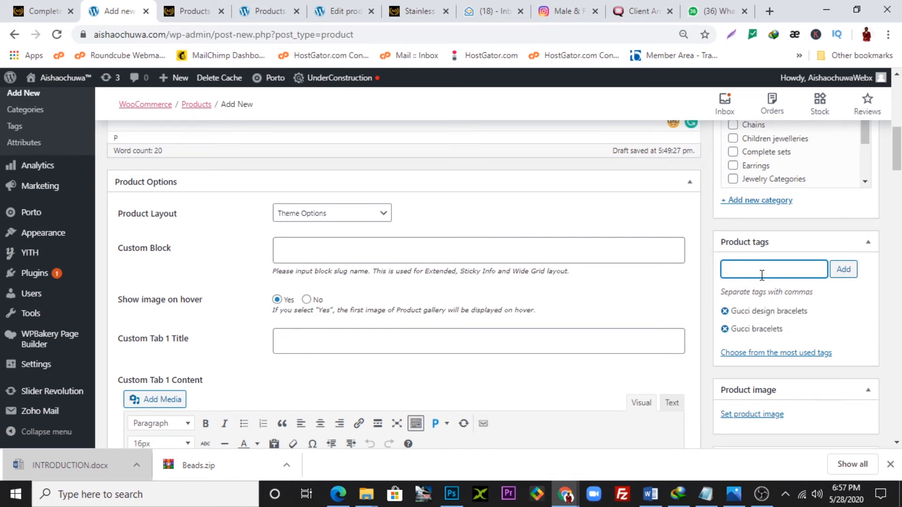
key("ctrl+v")
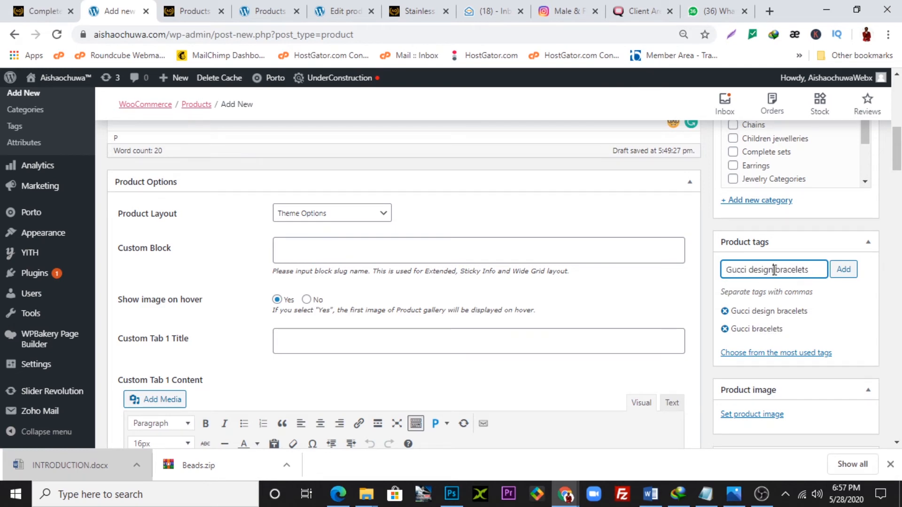
left_click_drag(775, 270, 699, 272)
key("BackSpace")
left_click(842, 272)
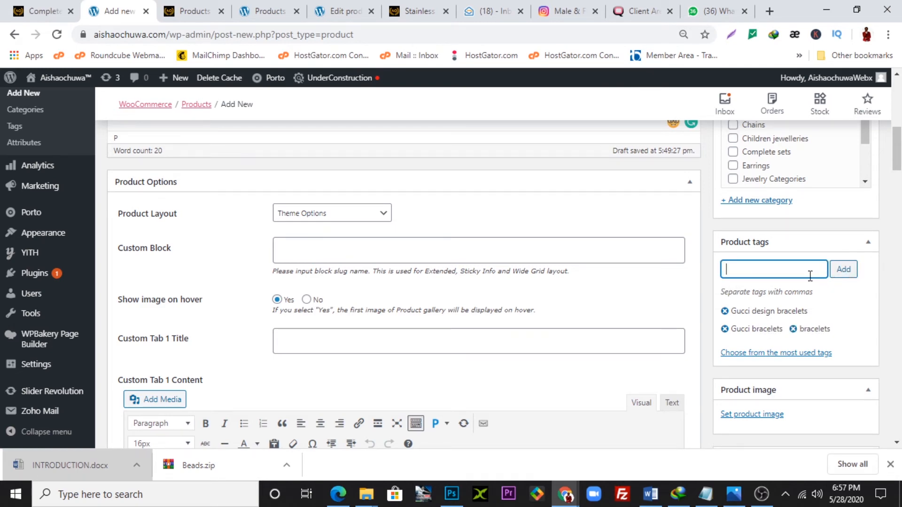
Upload the "Gucci design bracelets" picture for the product image from the Gucci design bracelets folder inside PRODUCTS AND PICTURES.
scroll(775, 291, "down", 3)
left_click(759, 304)
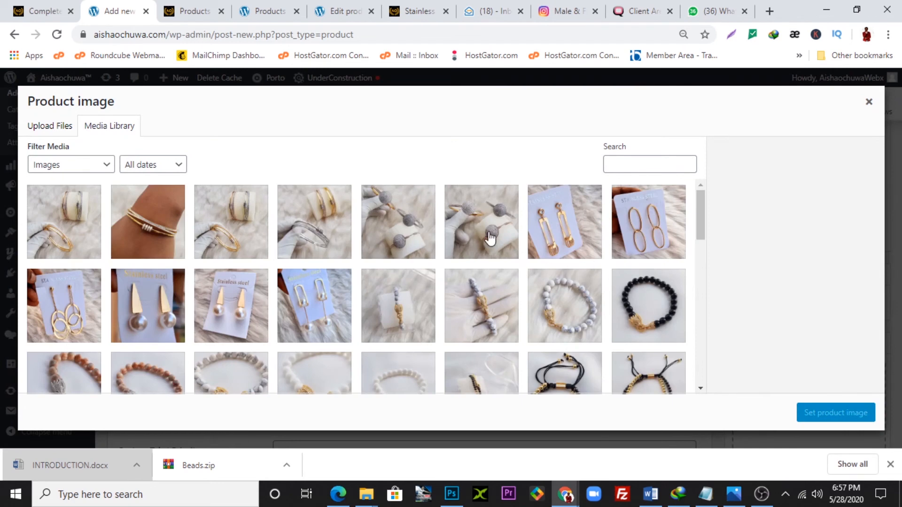
left_click(50, 128)
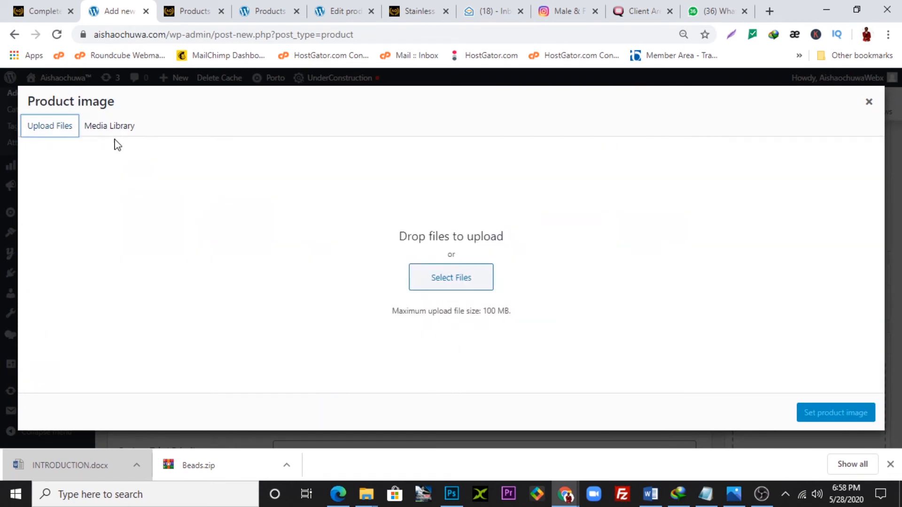
left_click(422, 280)
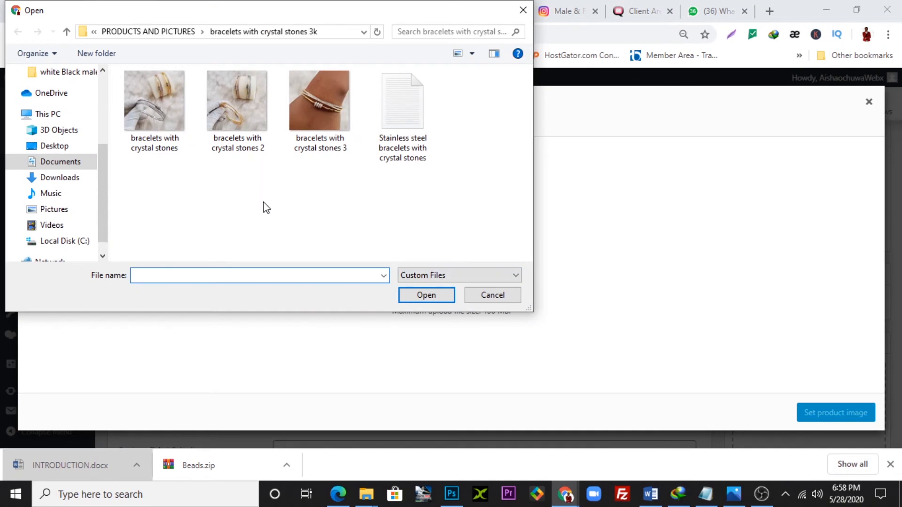
left_click(161, 31)
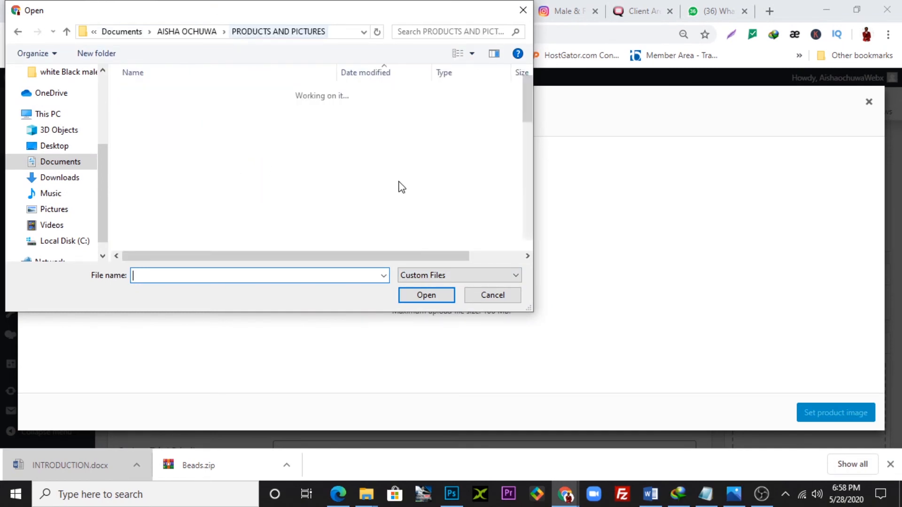
scroll(525, 230, "down", 1)
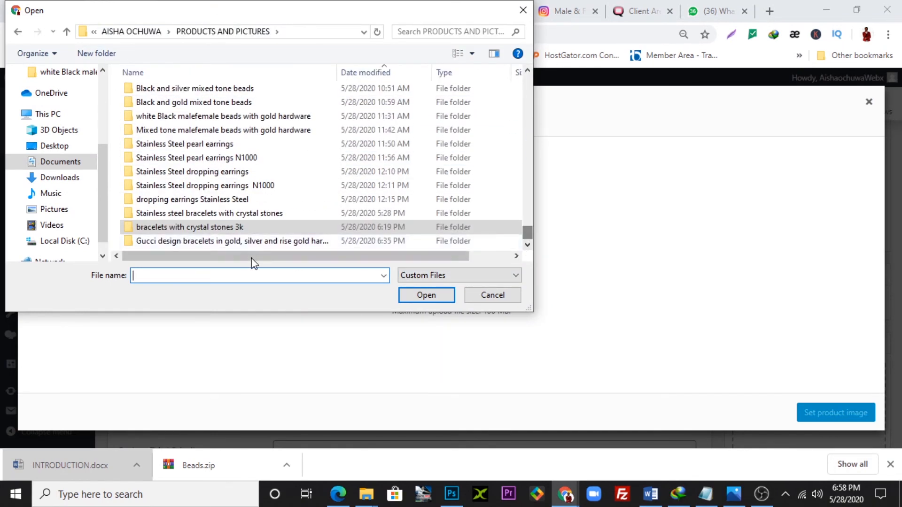
left_click(201, 242)
double_click(199, 242)
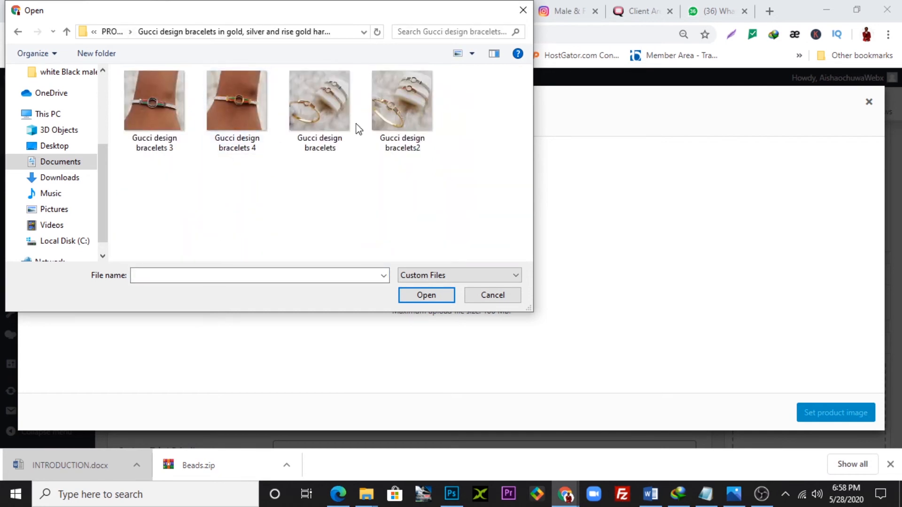
left_click(340, 108)
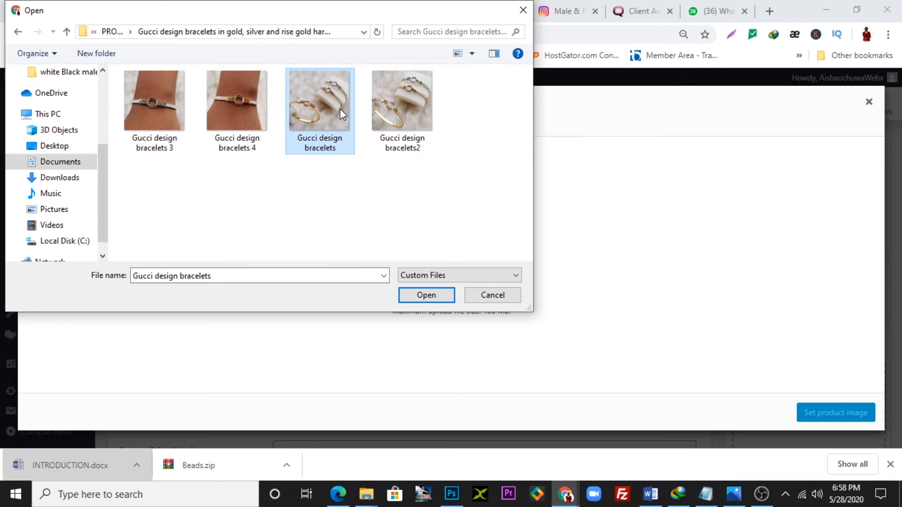
left_click(428, 293)
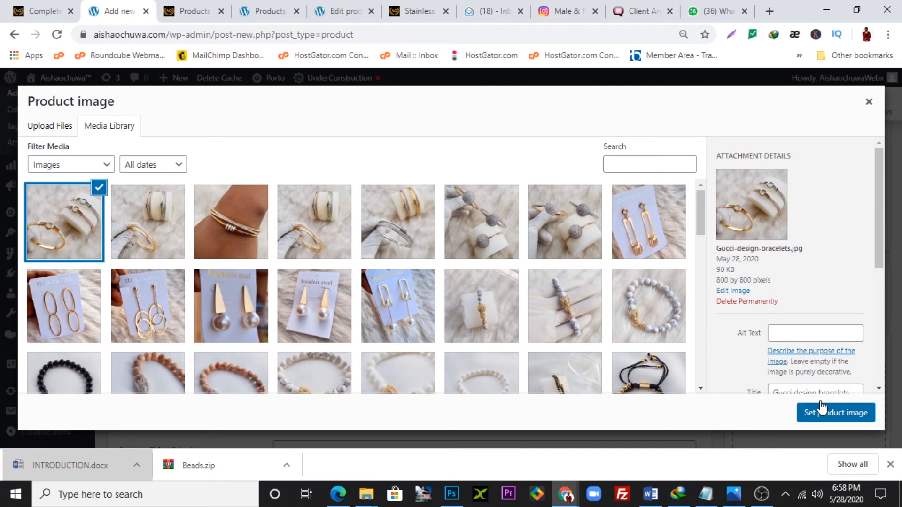
Give the uploaded picture the alt text "Gucci design bracelets" and set it as the product image.
left_click(789, 335)
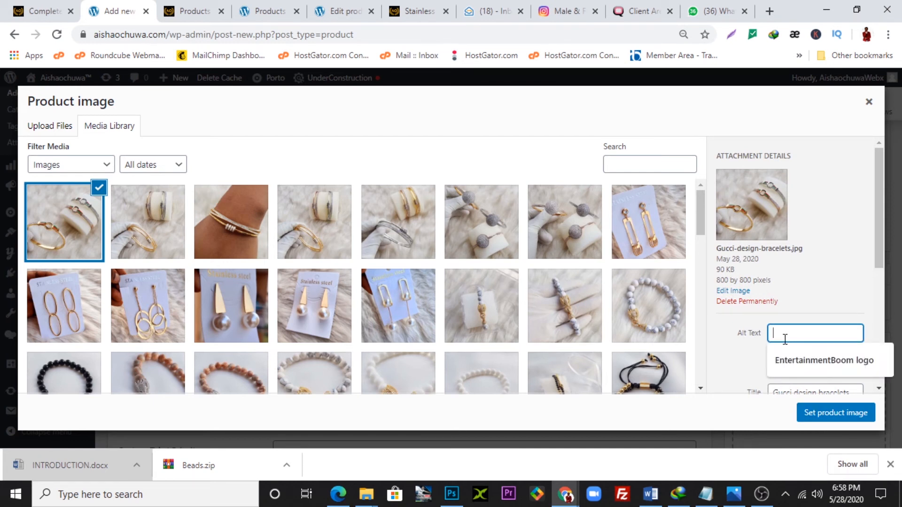
type("Gucci design bracelets")
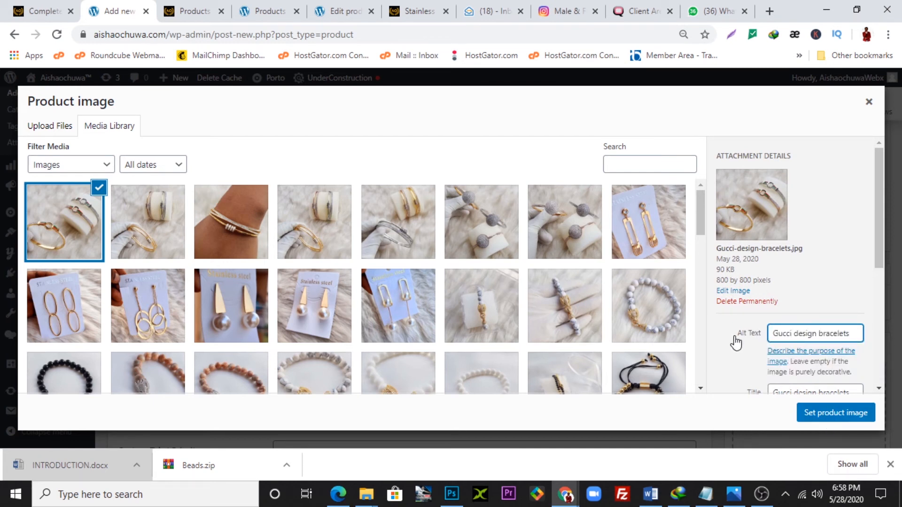
left_click(822, 418)
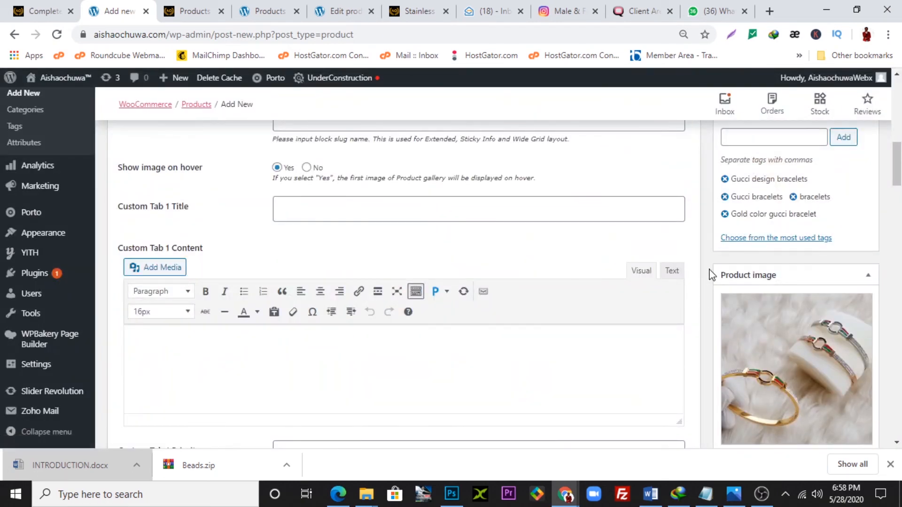
Upload the pictures "Gucci design bracelets2", "Gucci design bracelets 3" and "Gucci design bracelets 4" for the product gallery.
scroll(705, 284, "down", 7)
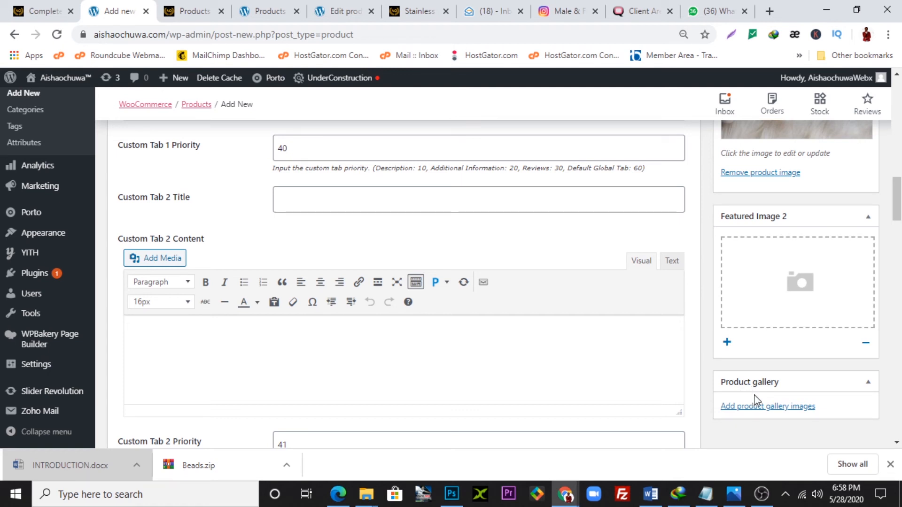
left_click(770, 405)
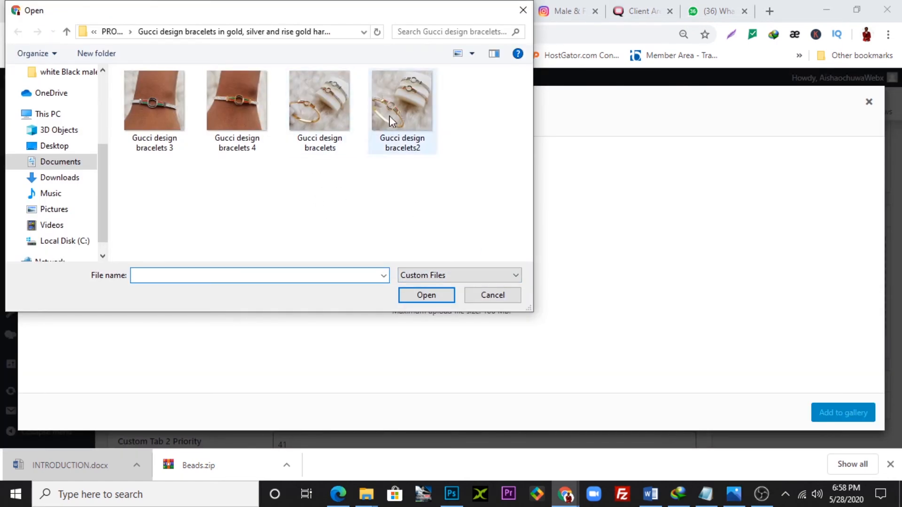
left_click(404, 106)
left_click(232, 103, "ctrl")
left_click(173, 111, "ctrl")
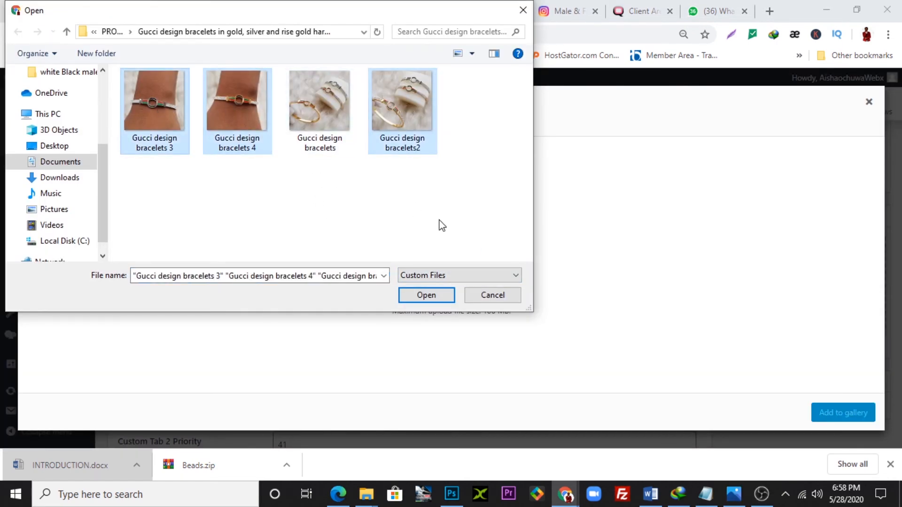
left_click(426, 295)
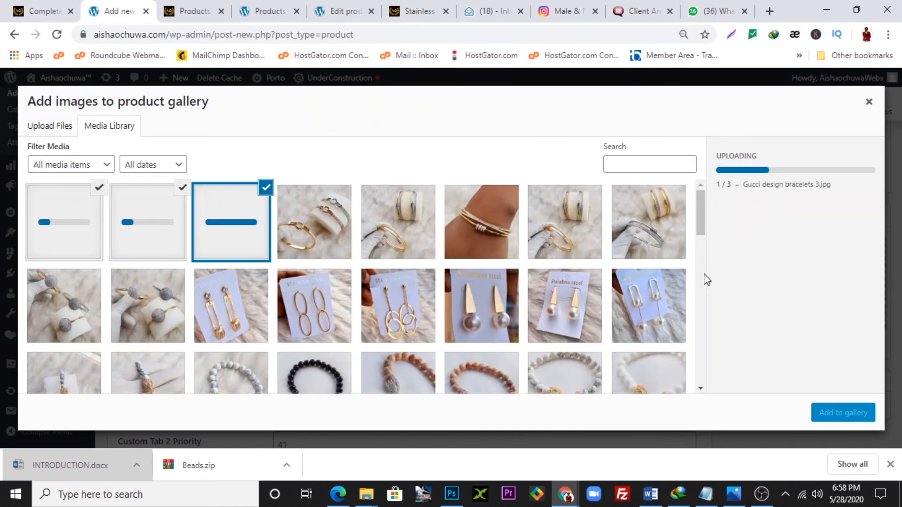
Set the alt text of all three uploaded pictures to "Gucci design bracelets" and add them to the product gallery.
left_click(774, 334)
type("Gucci design bracelets")
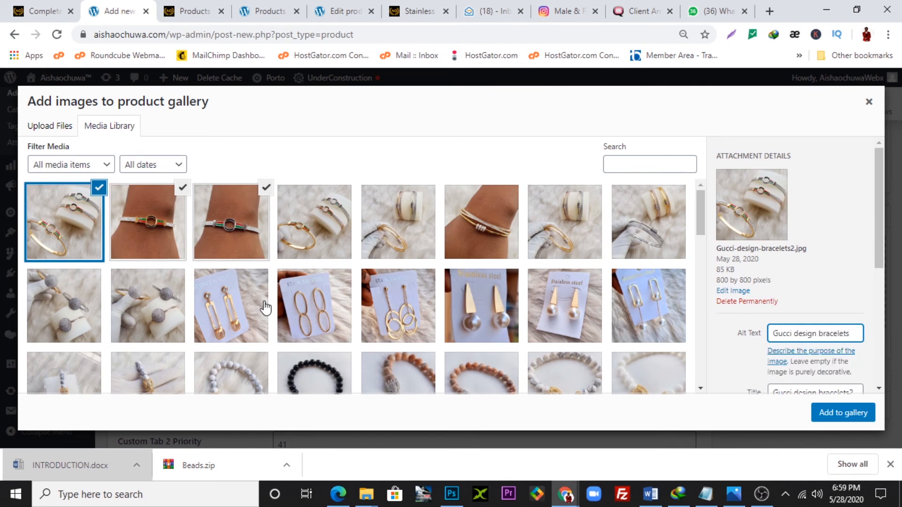
left_click(148, 241)
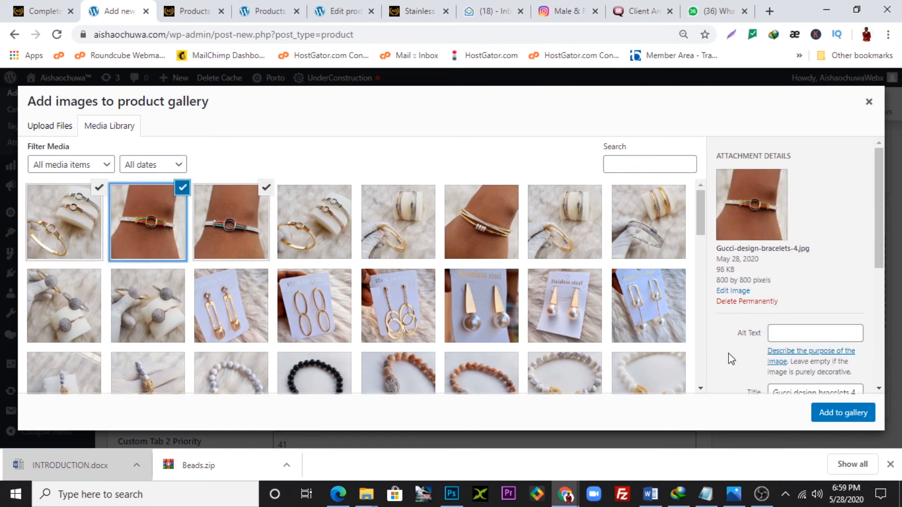
left_click(805, 332)
type("Gucci design bracelets")
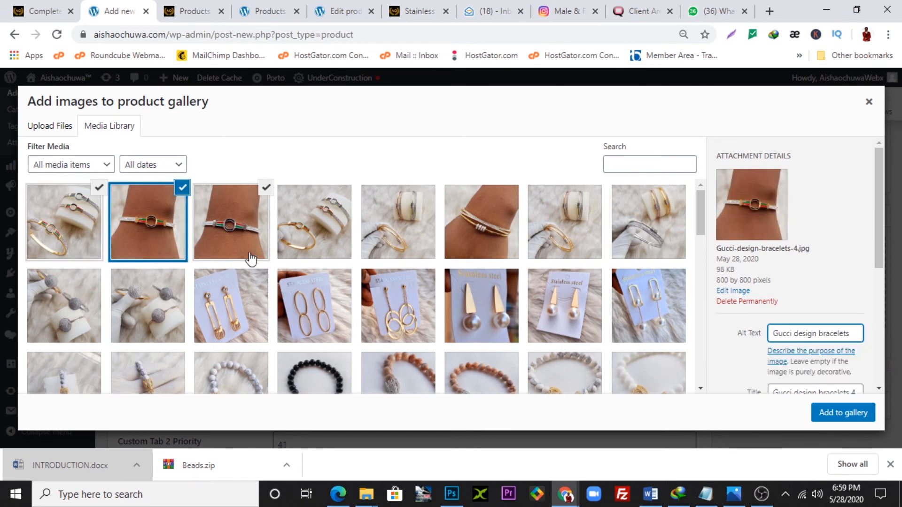
left_click(198, 224)
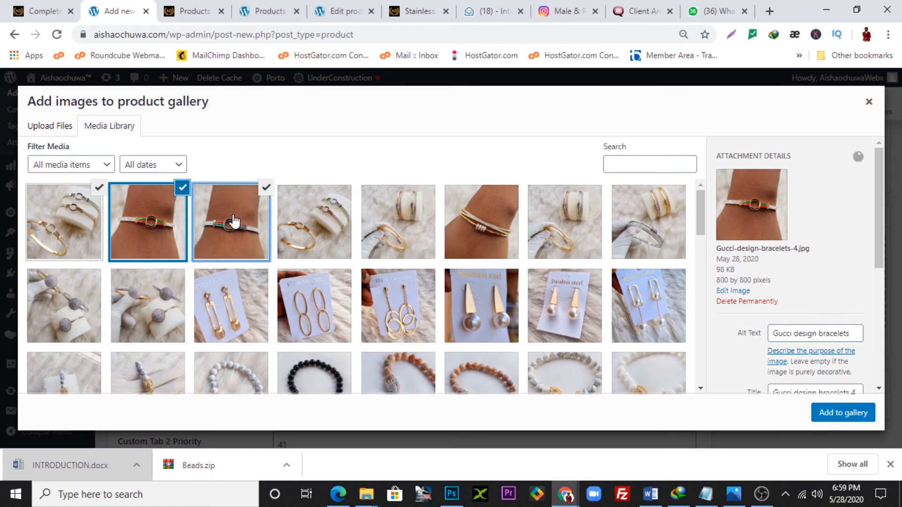
left_click(792, 332)
type("Gucci design bracelets")
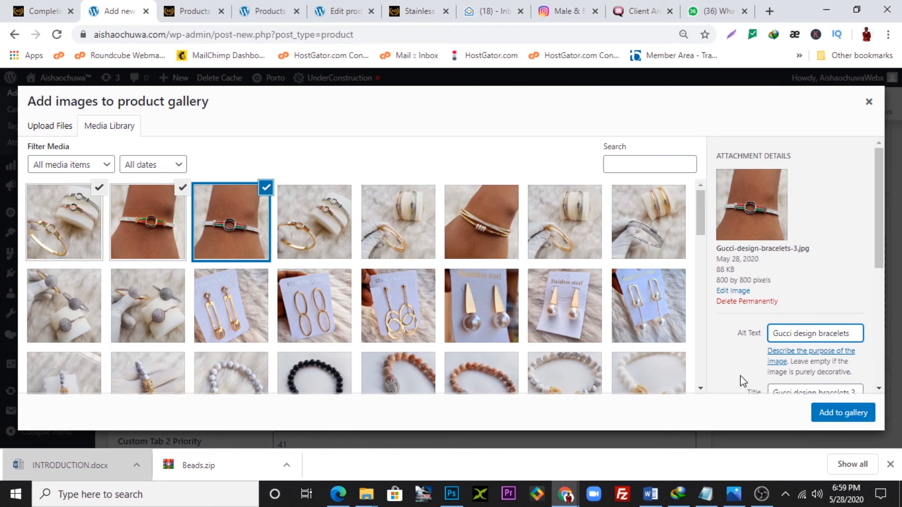
left_click(843, 415)
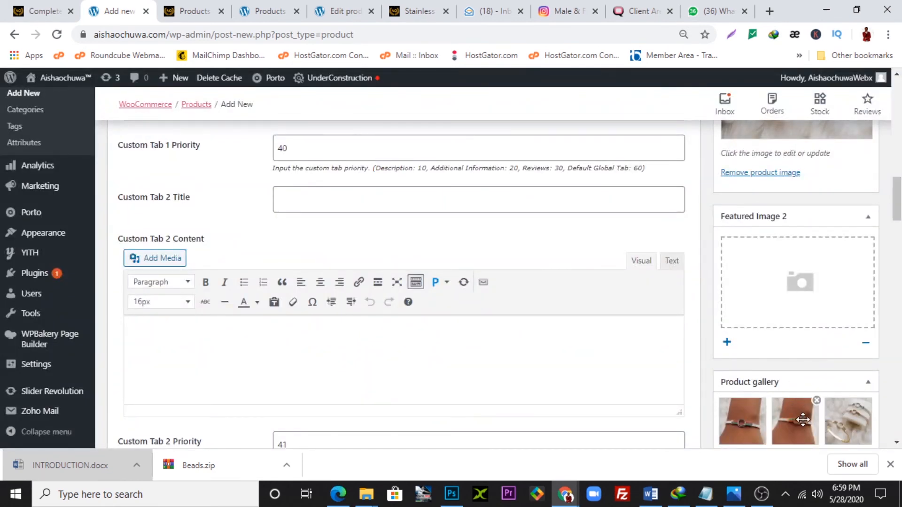
Review the new Gucci design bracelets product's gallery, category and description, and publish the product.
scroll(778, 376, "down", 1)
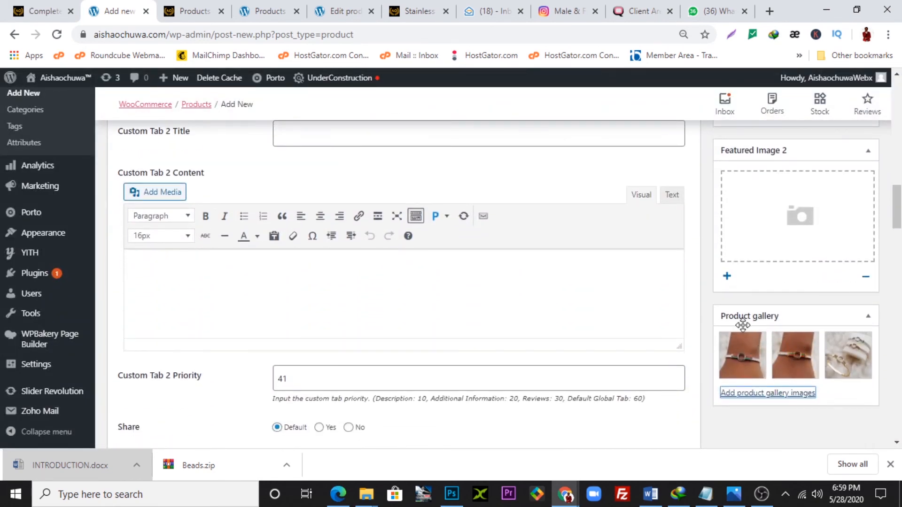
scroll(771, 357, "up", 12)
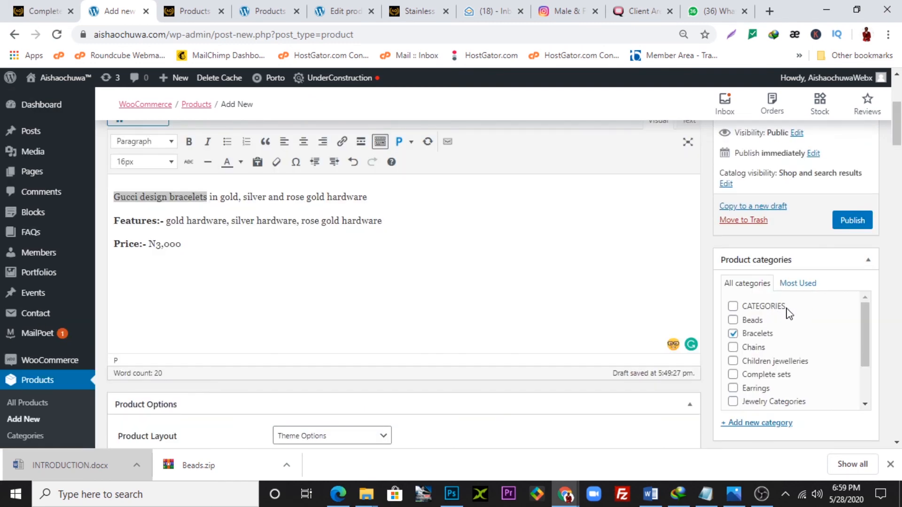
scroll(712, 328, "down", 3)
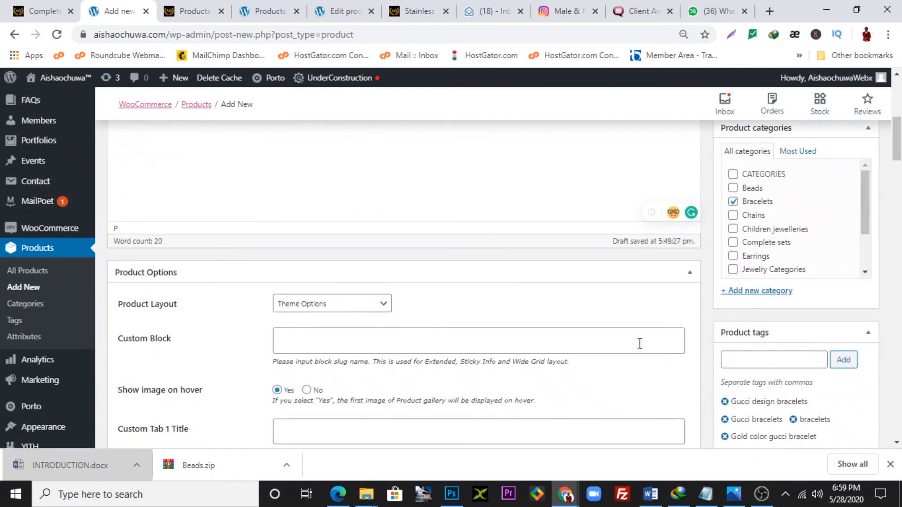
scroll(533, 353, "down", 2)
scroll(522, 351, "up", 10)
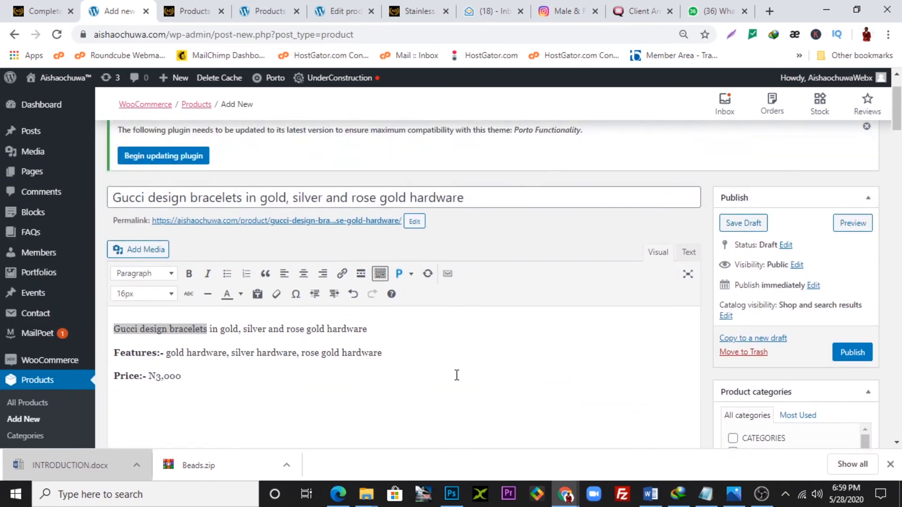
left_click(343, 365)
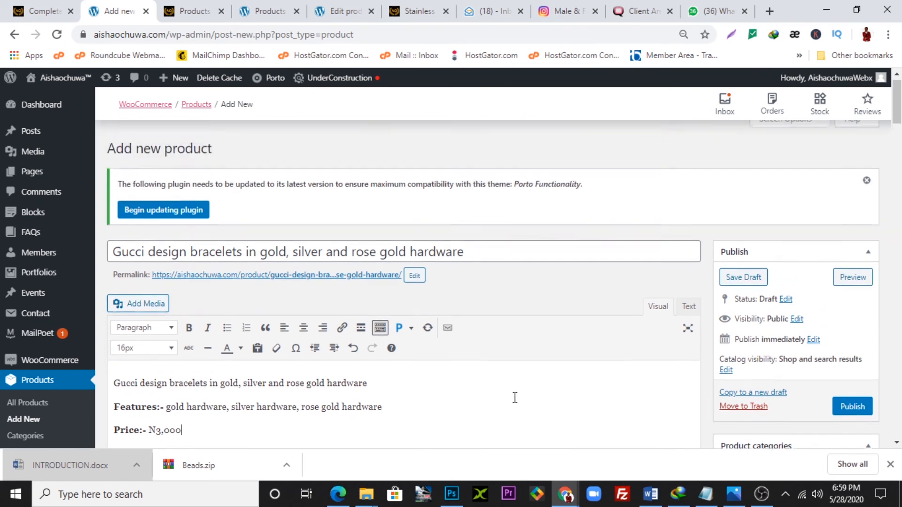
scroll(521, 397, "down", 3)
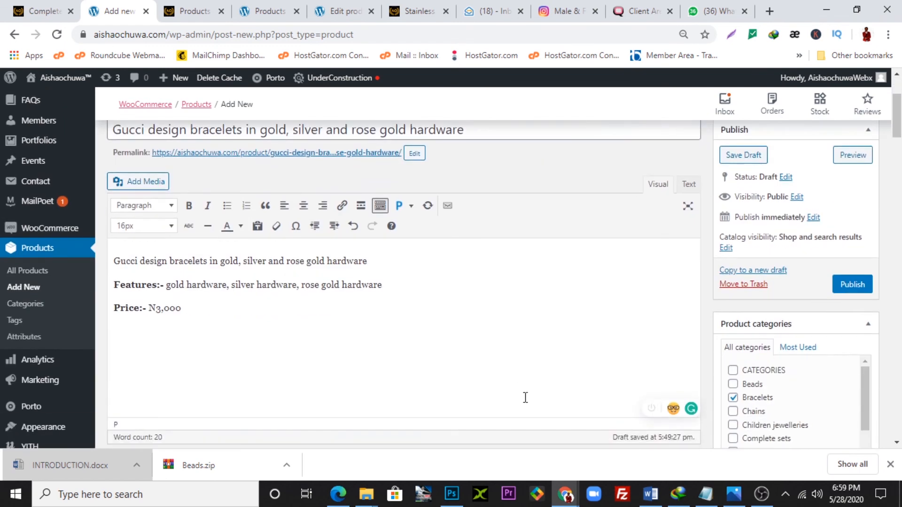
left_click(850, 295)
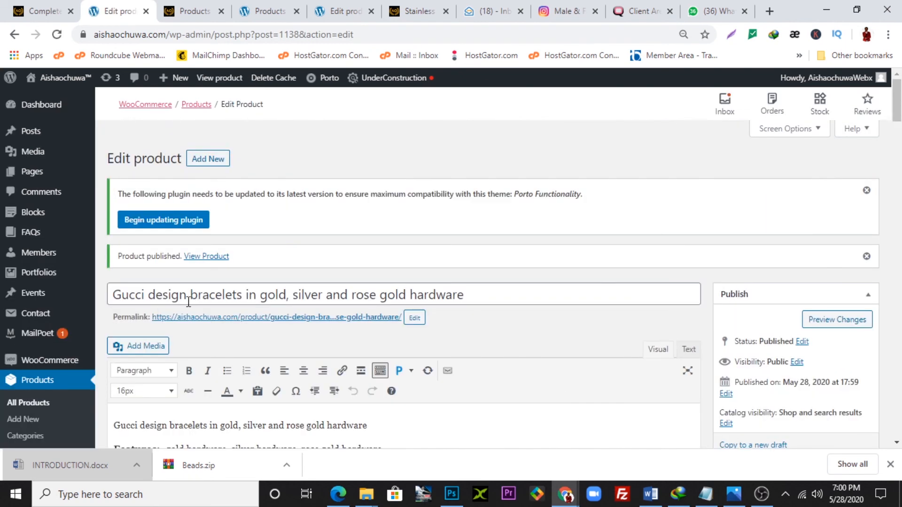
Open the published Gucci design bracelets product page in a new browser tab and switch to it.
right_click(201, 256)
left_click(247, 264)
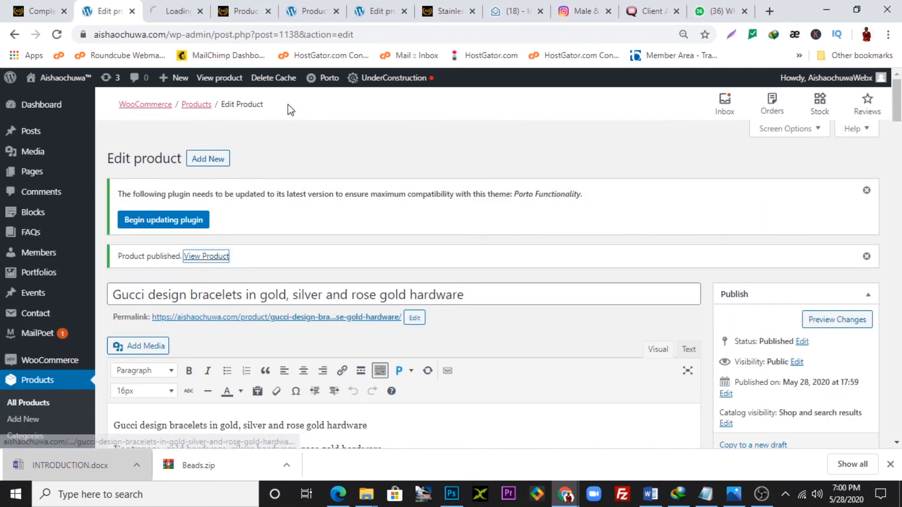
left_click(177, 12)
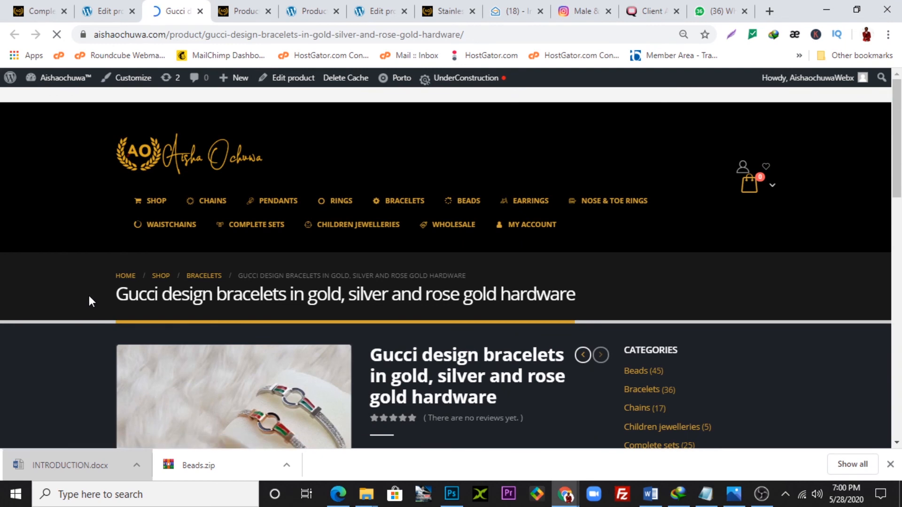
Examine the live product page's price, short description, tags, gallery pictures and available color options.
scroll(89, 295, "down", 3)
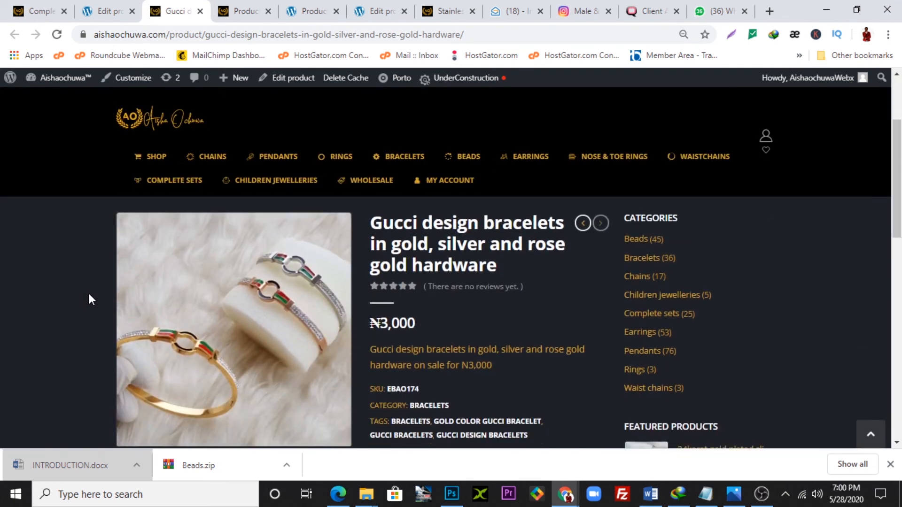
scroll(88, 293, "down", 2)
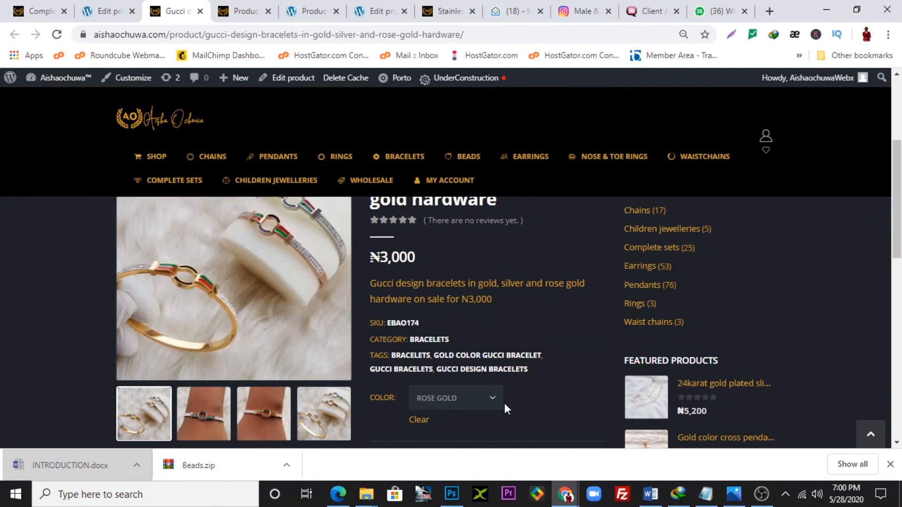
scroll(546, 407, "up", 1)
scroll(546, 407, "down", 1)
scroll(546, 406, "up", 1)
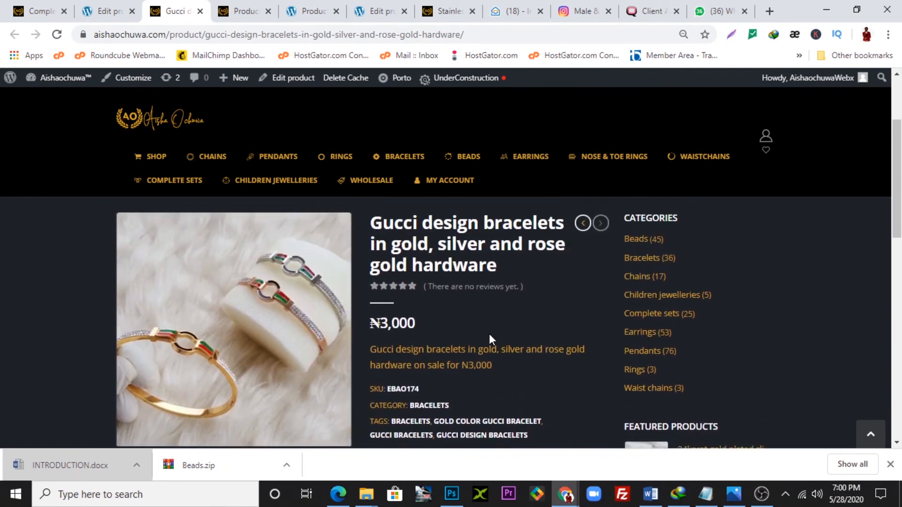
scroll(489, 334, "down", 2)
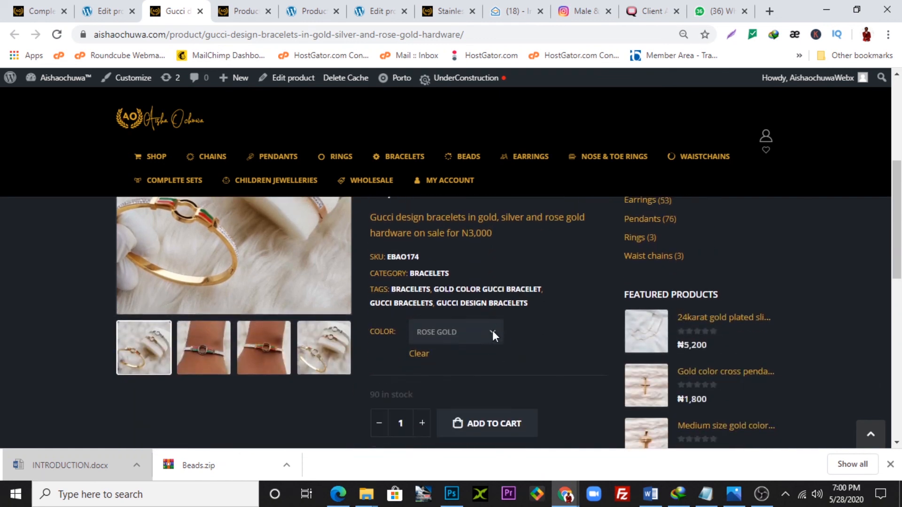
left_click(492, 330)
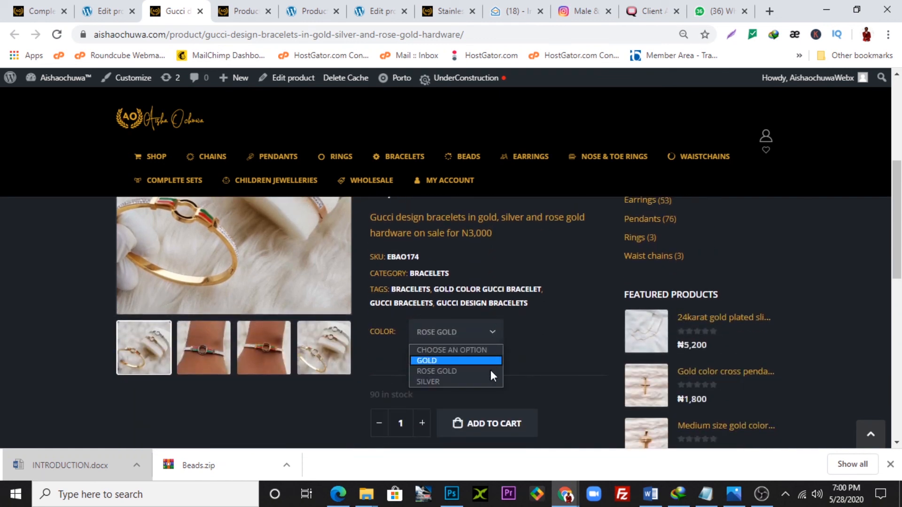
left_click(562, 361)
scroll(155, 357, "up", 2)
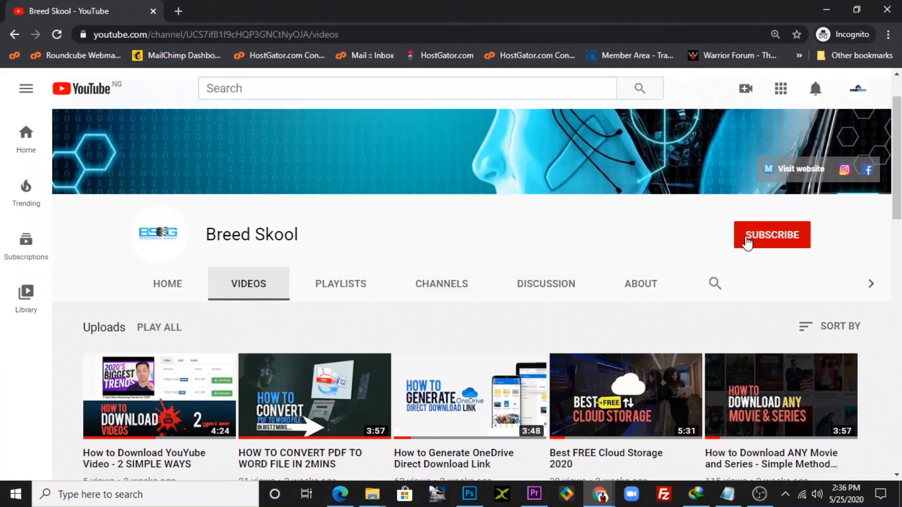
On YouTube, subscribe to the Breed Skool channel and set its notifications to All.
left_click(747, 242)
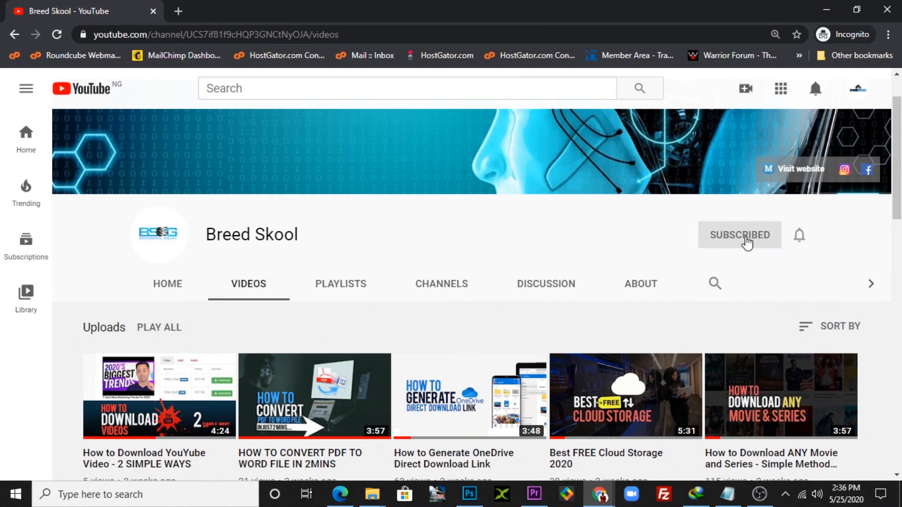
left_click(798, 238)
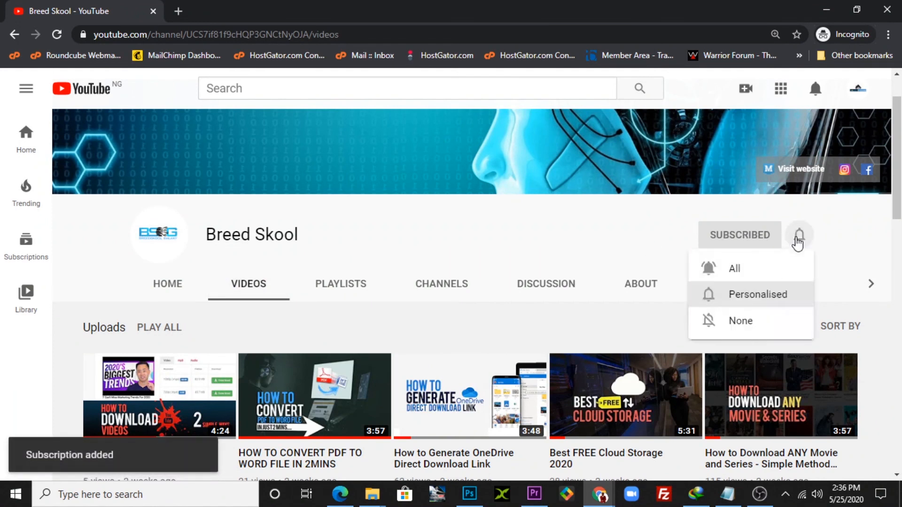
left_click(740, 269)
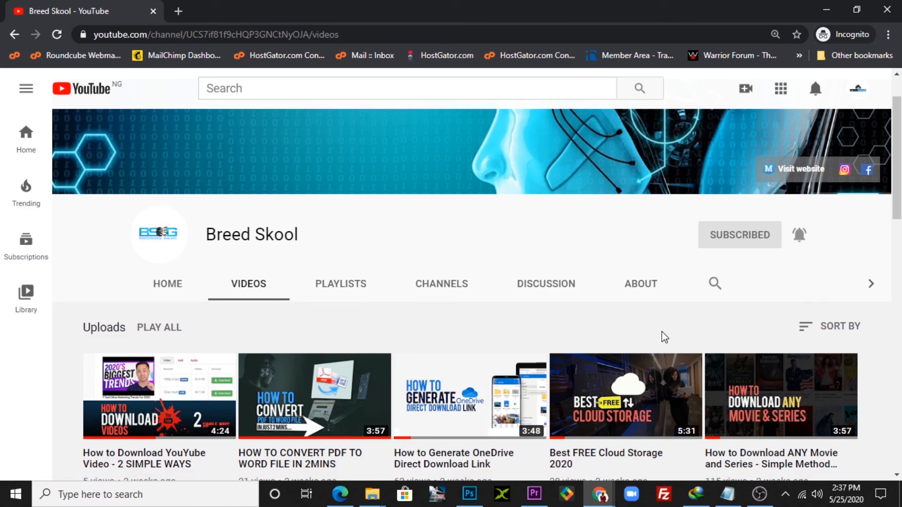